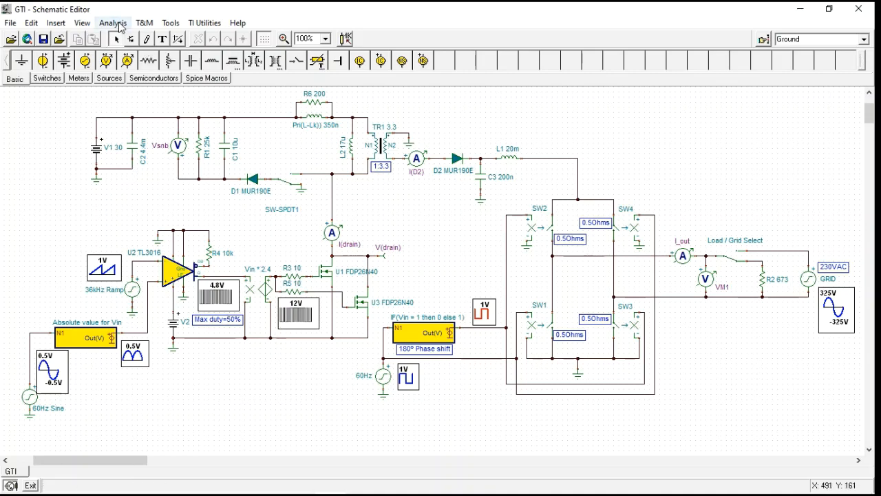
- Run a transient analysis of the inverter circuit from 0 to 16.66 ms using initial conditions
click(116, 22)
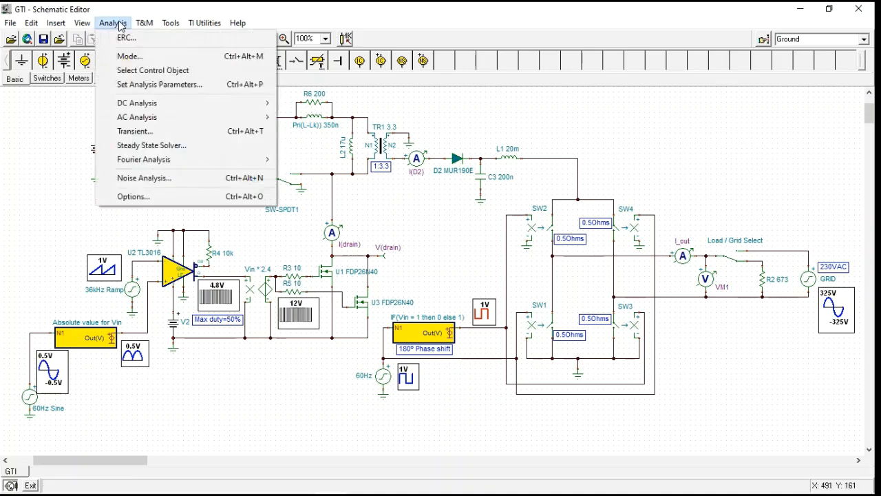
click(156, 133)
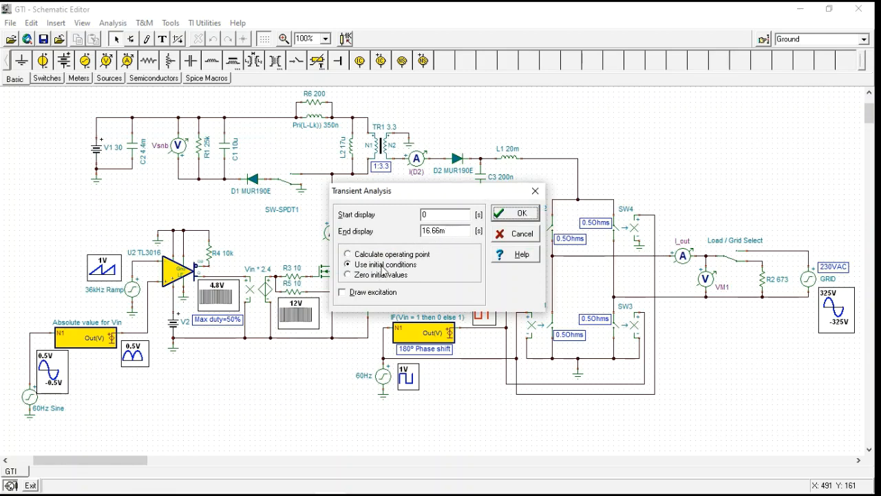
click(517, 214)
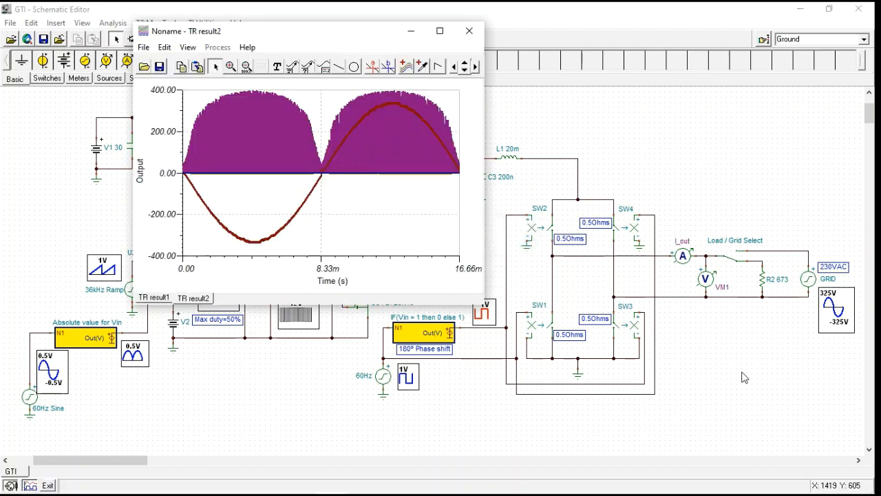
- Maximize the transient result window and separate the curves into individual plots
click(440, 32)
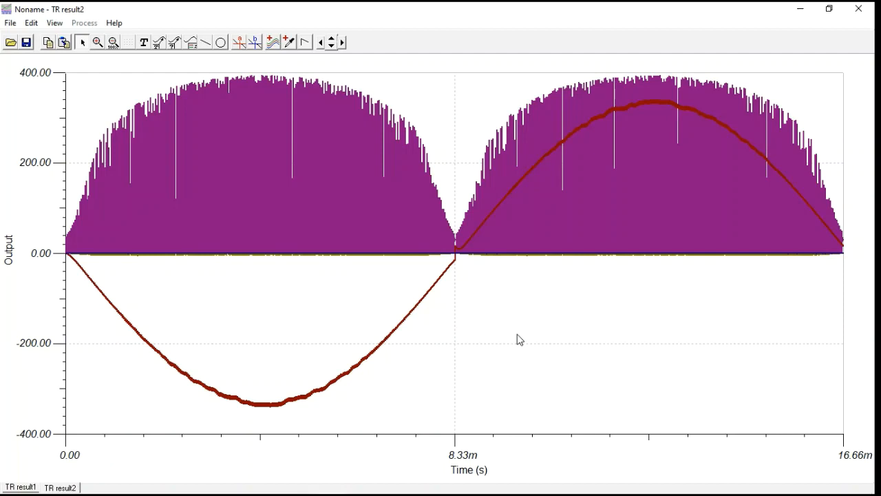
click(55, 22)
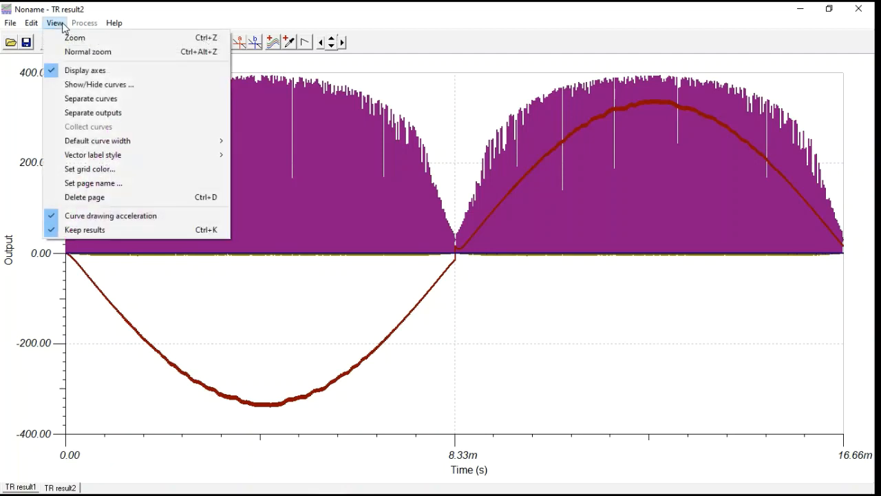
click(120, 103)
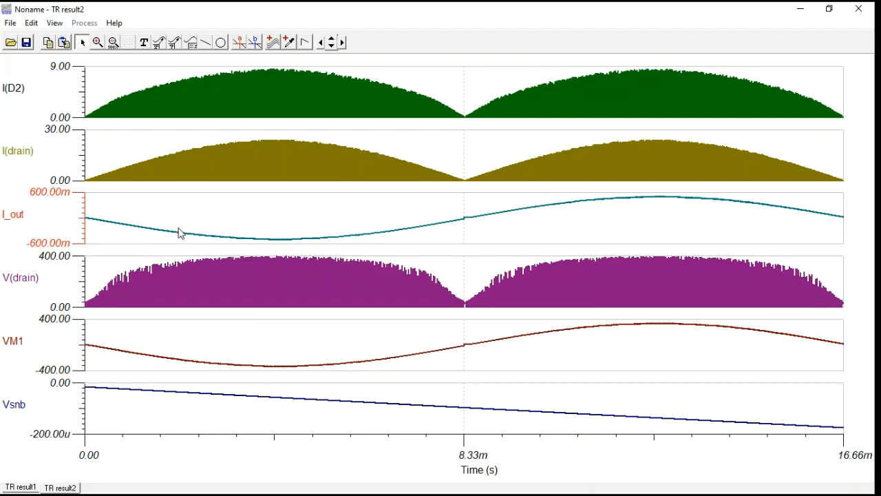
- Zoom in on the waveforms around 4 ms and measure the I(drain) peak with cursor a
click(98, 43)
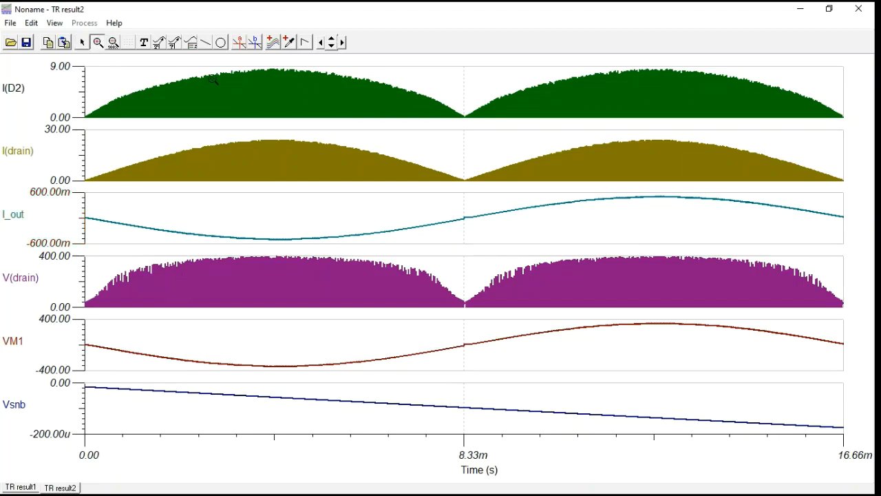
drag(269, 63, 274, 491)
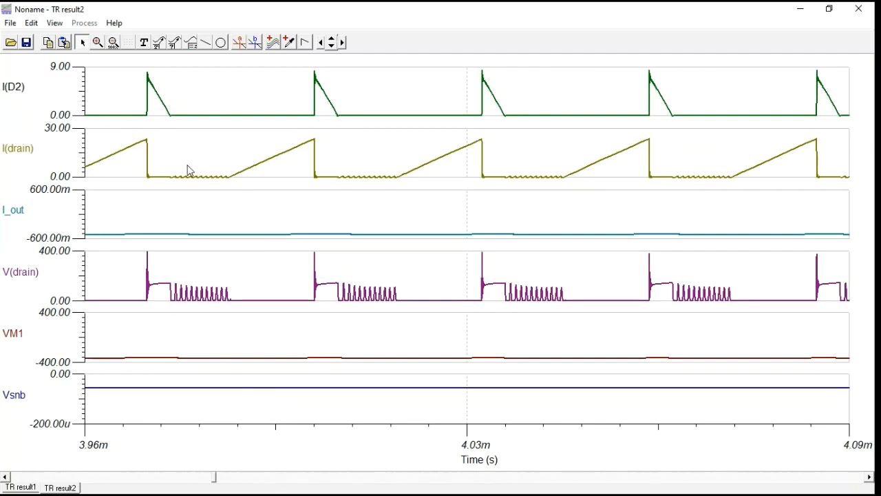
click(239, 43)
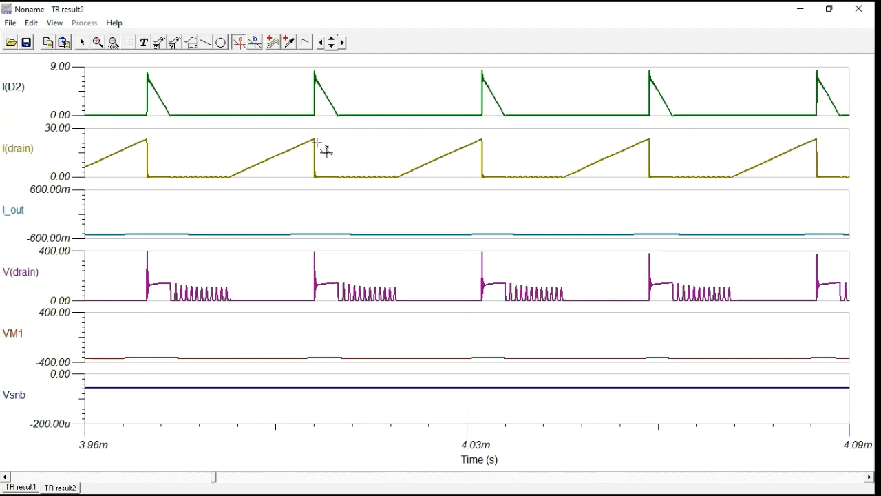
click(315, 151)
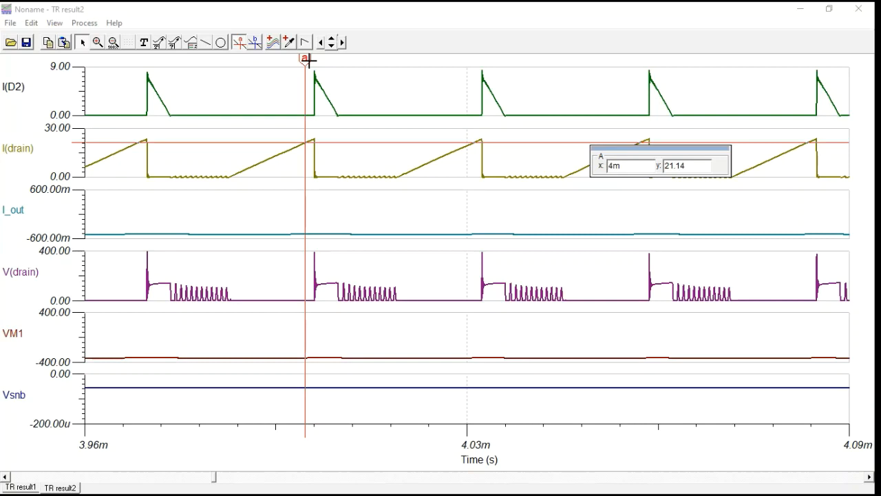
drag(308, 60, 318, 59)
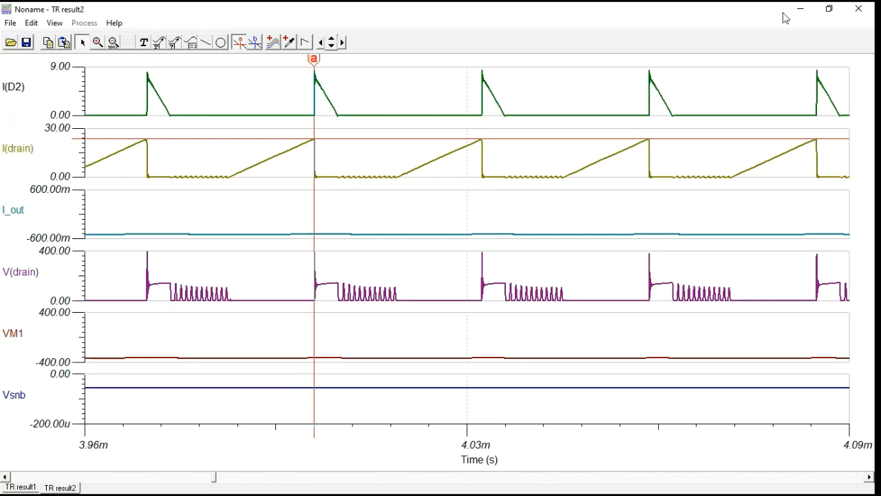
- Switch to Flyback MicroConverter Design 17uH.xls in Excel to check the calculated peak drain current, and return to the simulation results
click(830, 8)
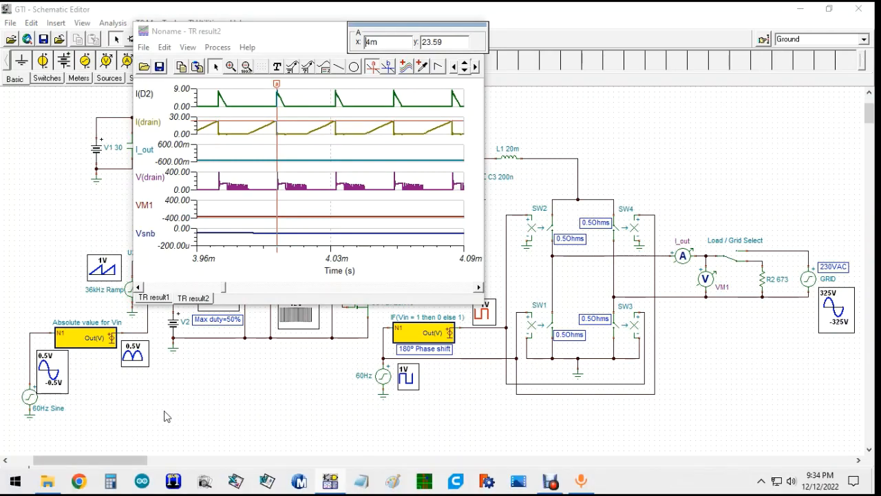
mouse_move(55, 486)
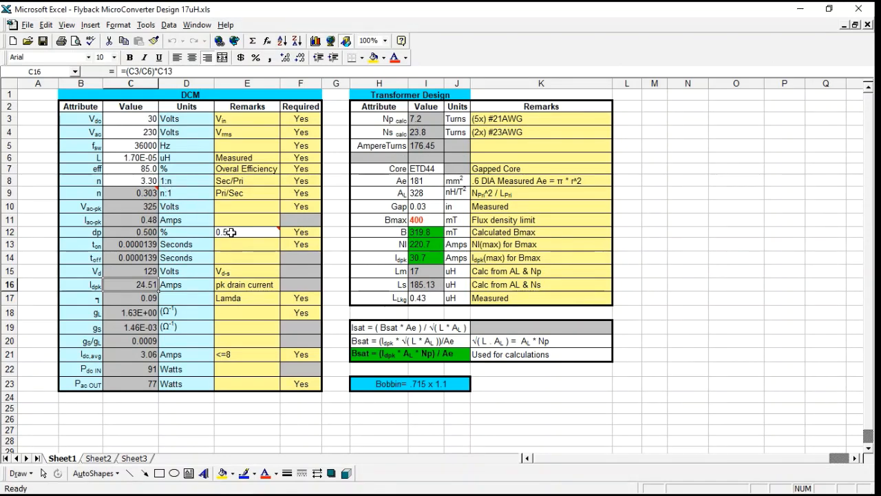
mouse_move(234, 232)
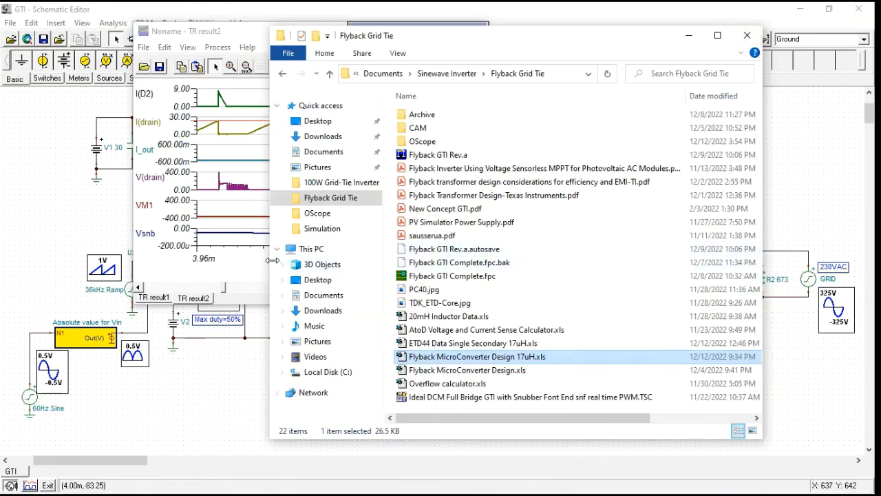
click(746, 35)
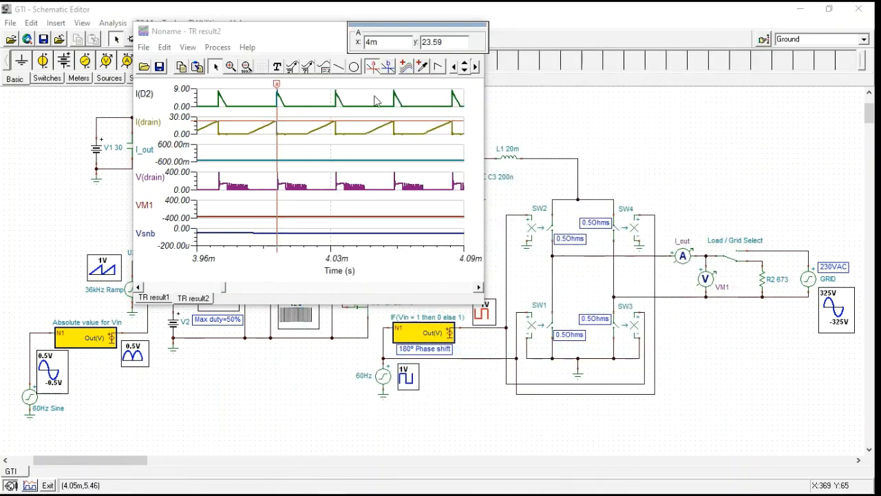
- Maximize the transient results again and zoom in on one switching cycle, from about 4.00 to 4.03 ms
drag(291, 27, 302, 80)
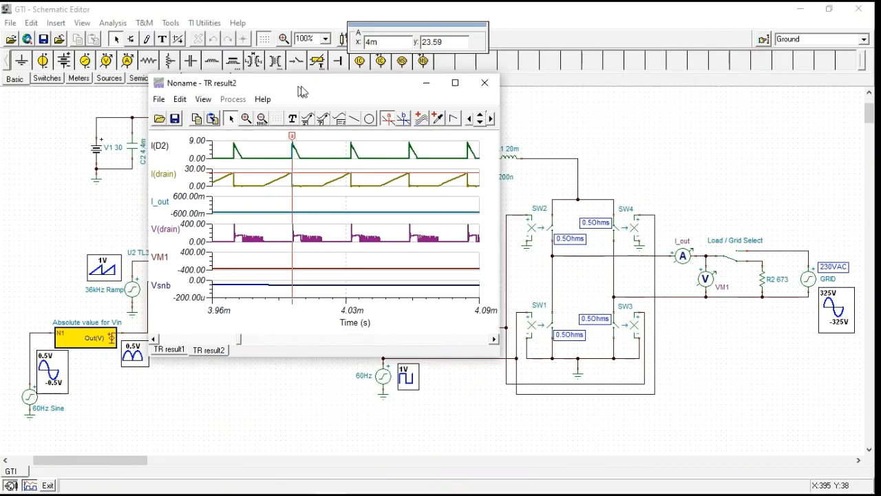
click(461, 83)
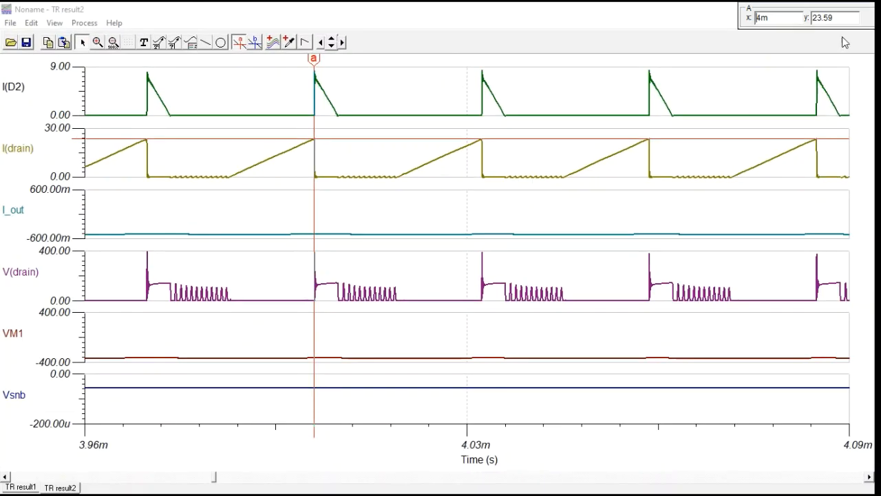
click(832, 20)
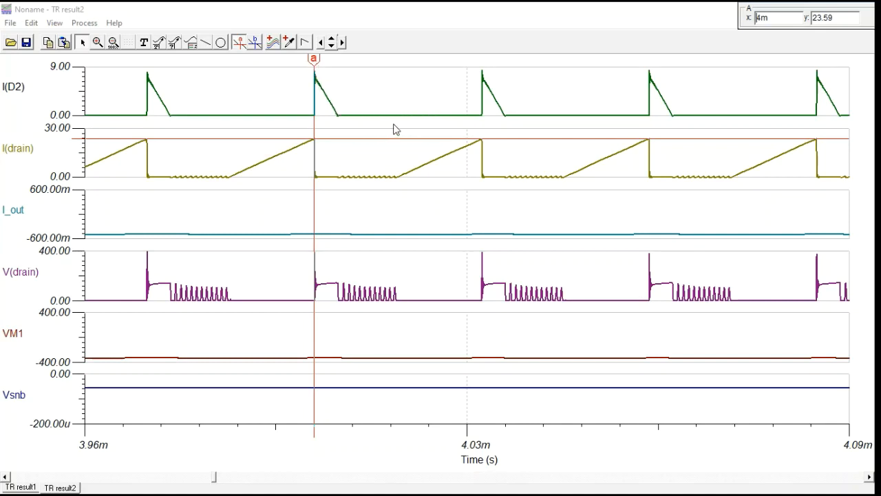
click(97, 43)
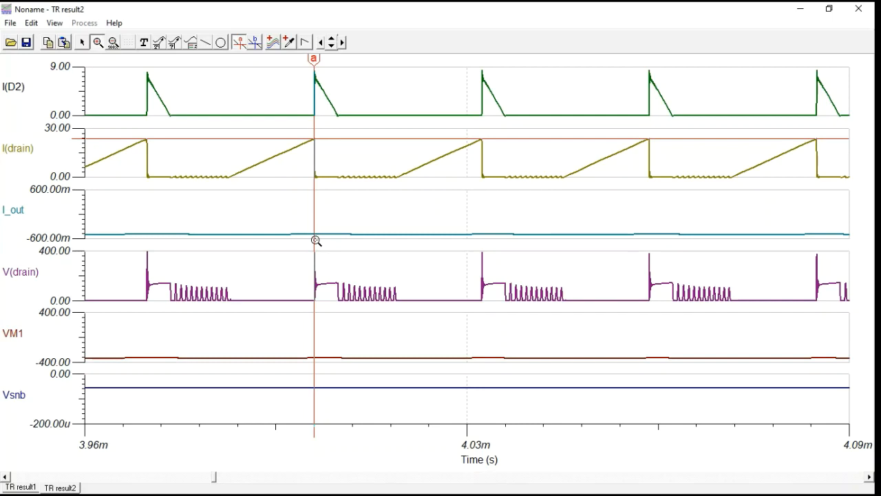
drag(311, 239, 491, 463)
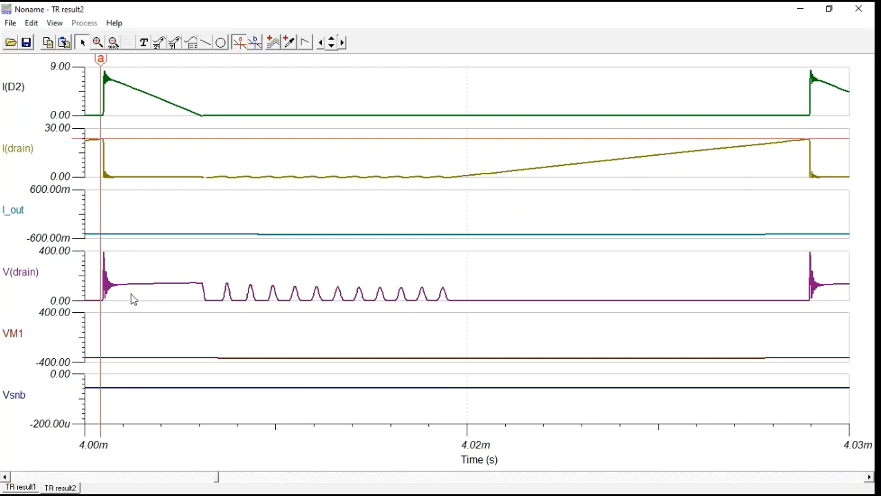
- Hide the I_out, Vsnb, I(drain), I(D2) and VM1 curves, leaving only V(drain) displayed
click(65, 30)
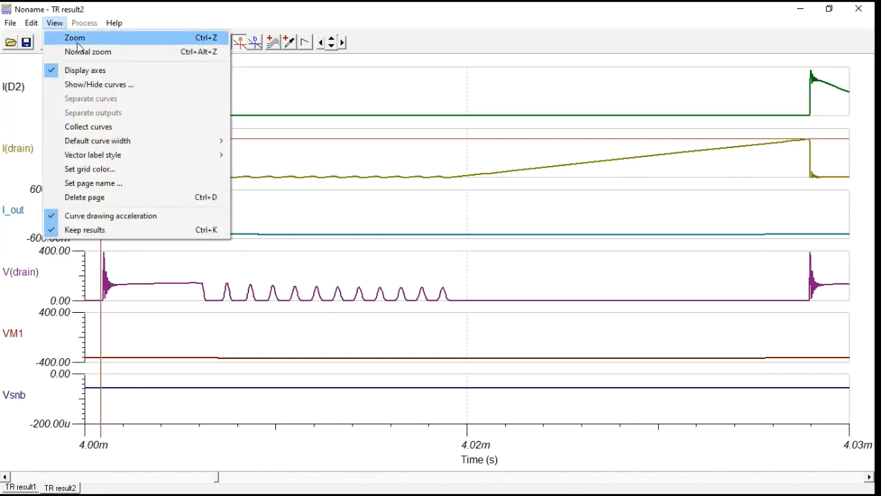
click(118, 86)
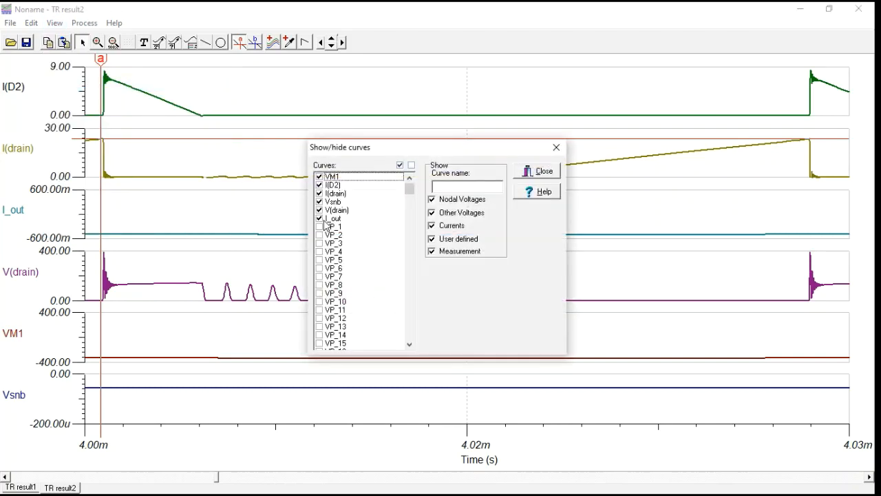
click(320, 219)
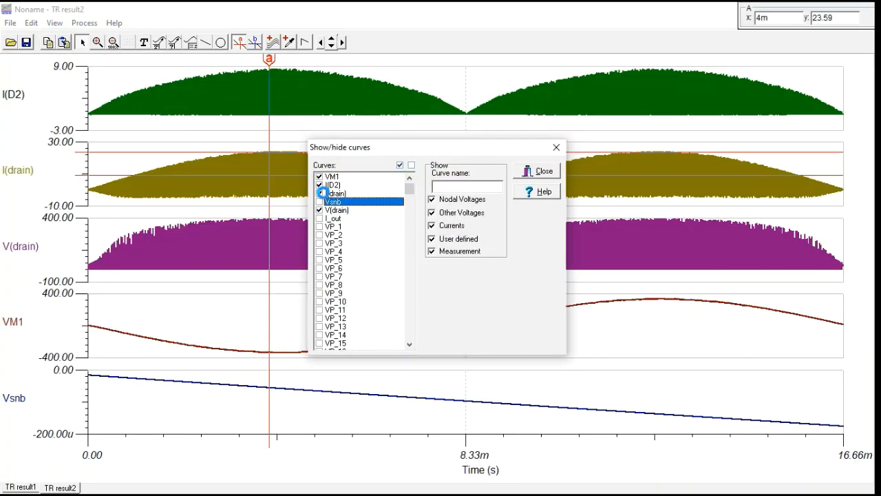
click(320, 193)
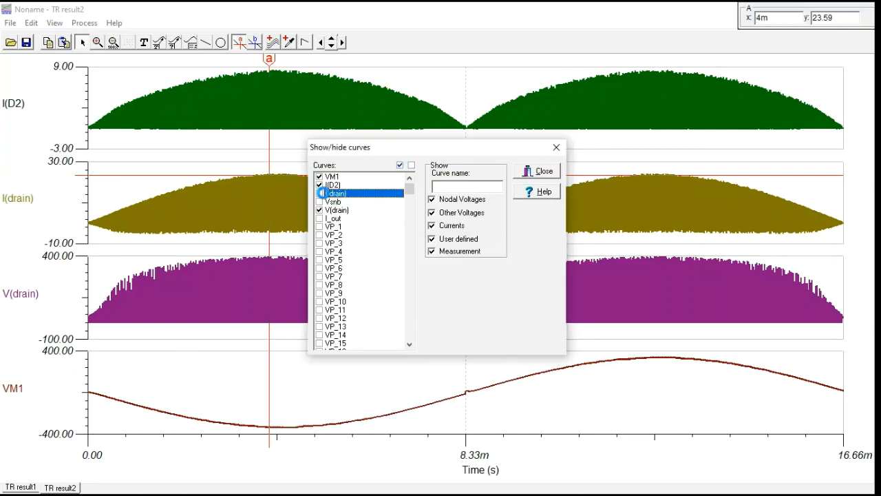
click(319, 185)
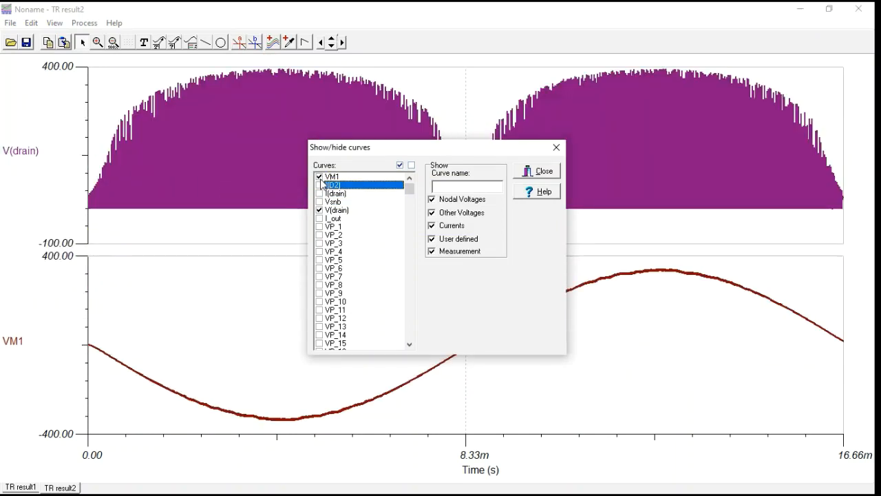
click(319, 177)
click(539, 171)
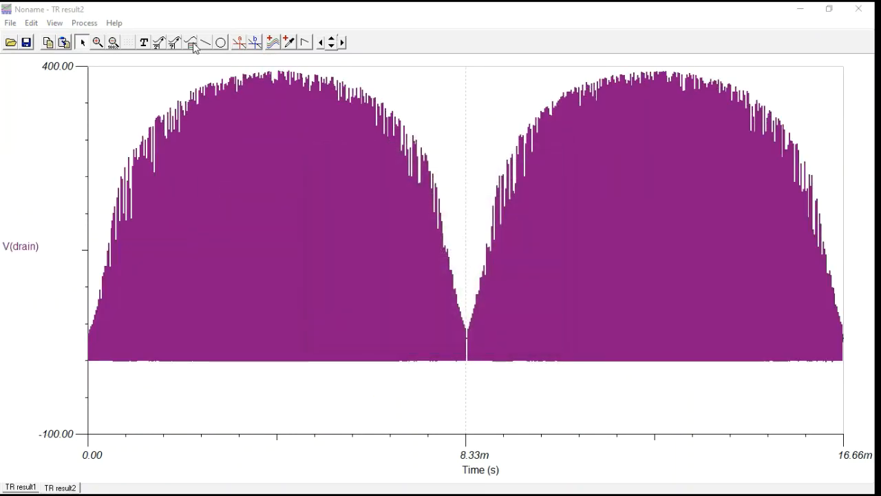
- Zoom in on a single V(drain) switching cycle between about 4.06 and 4.09 ms
click(98, 43)
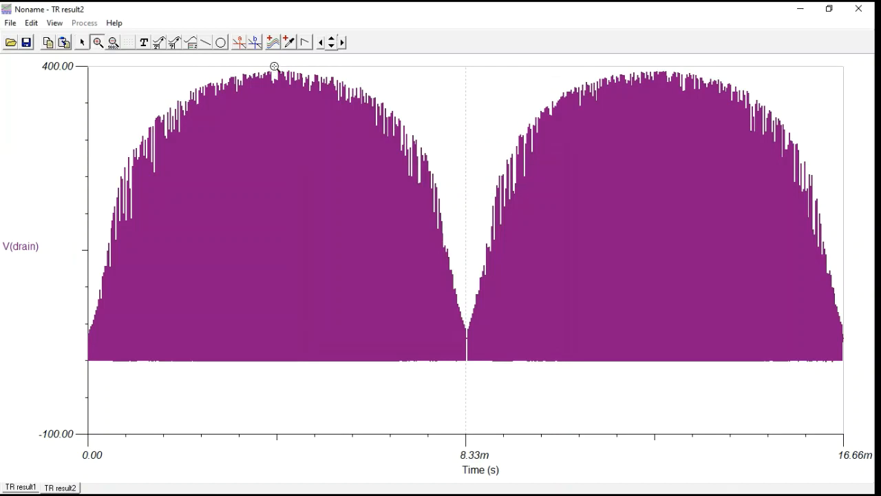
drag(273, 70, 279, 491)
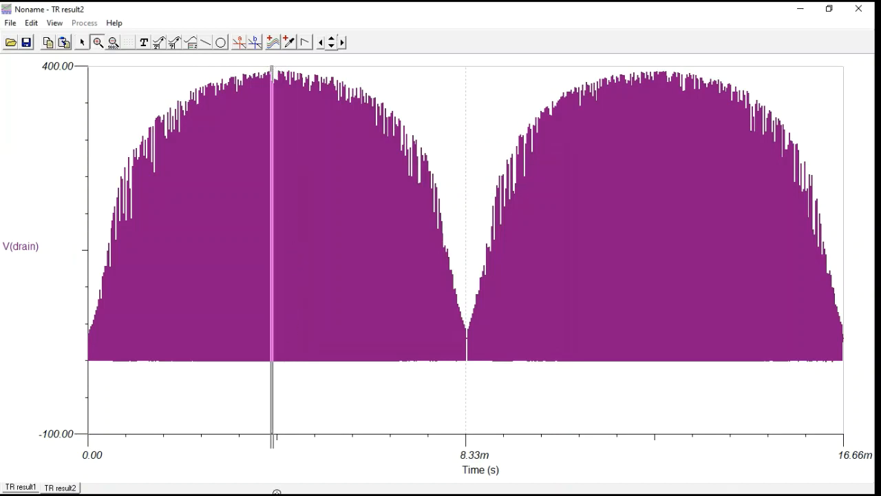
drag(277, 492, 280, 492)
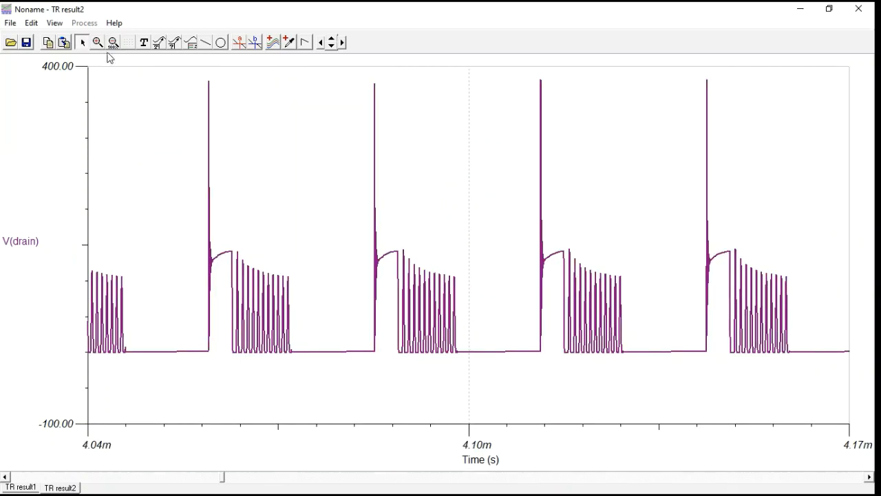
click(98, 42)
drag(196, 67, 390, 445)
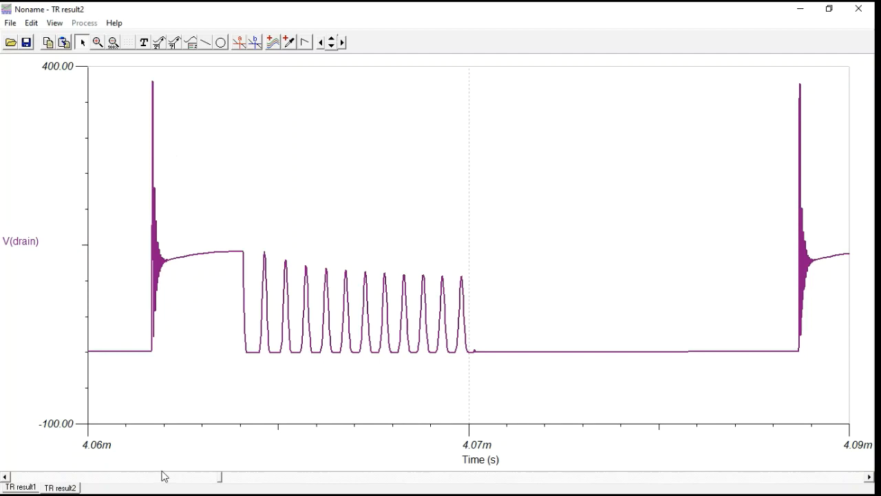
- Minimize the simulation windows and open the oscilloscope capture No Snubber 230VAC 673Ohms.bmp from the OScope folder in File Explorer
click(811, 12)
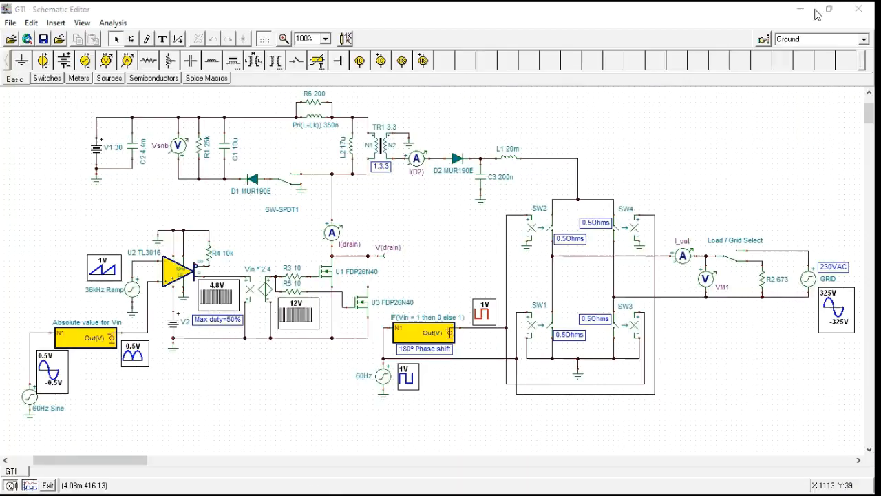
click(801, 10)
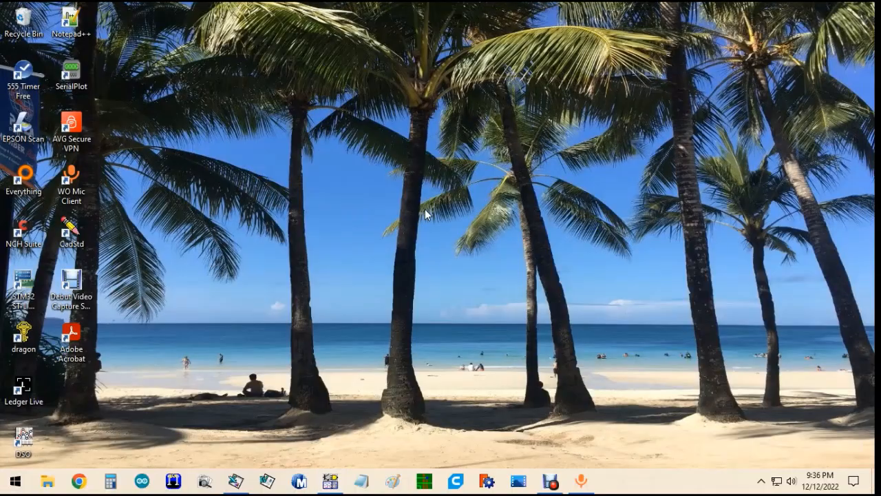
click(59, 486)
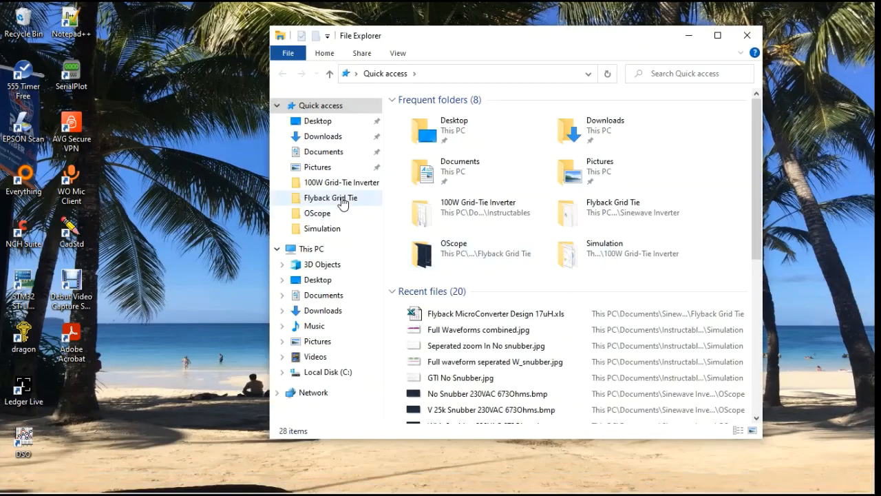
double_click(465, 255)
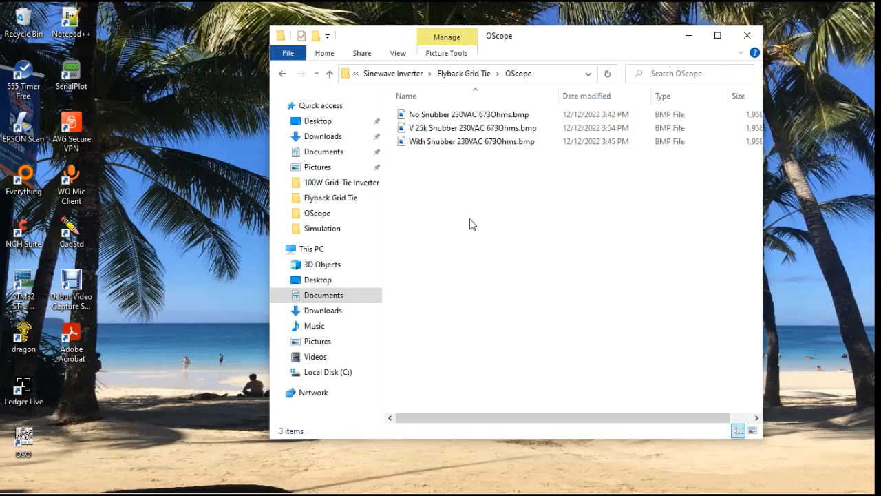
double_click(466, 116)
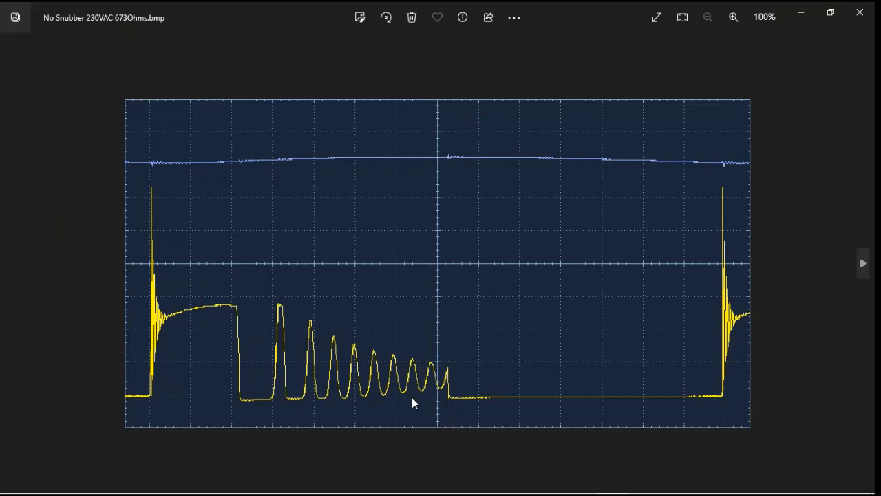
- Shrink the oscilloscope capture beside the TR result2 plot and set the V(drain) axis lower limit to 0
click(832, 14)
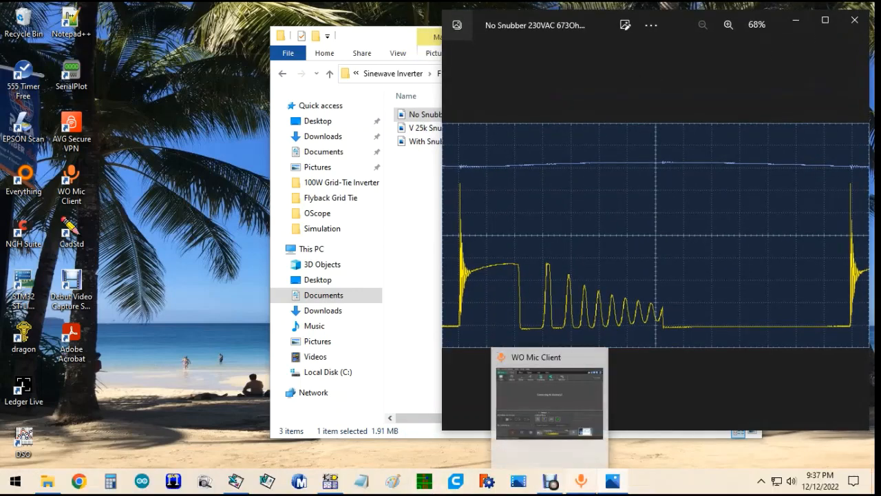
mouse_move(240, 486)
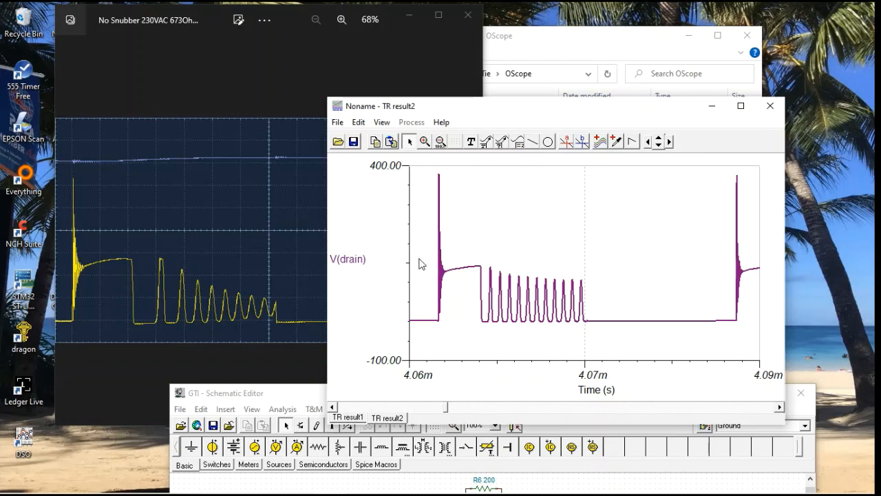
right_click(410, 332)
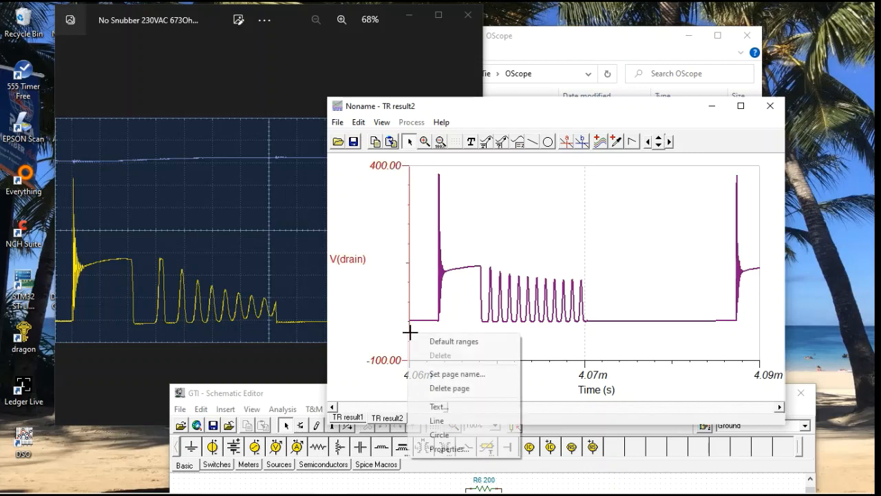
click(446, 451)
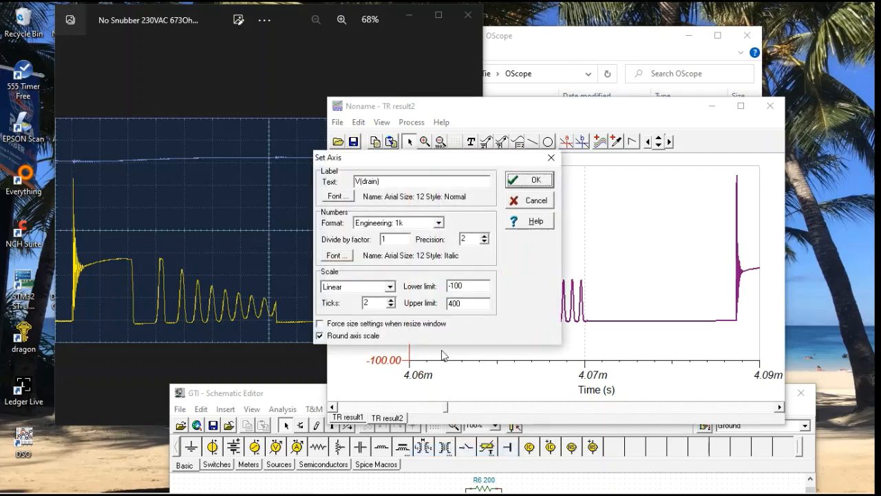
drag(472, 286, 426, 292)
text(0)
click(543, 185)
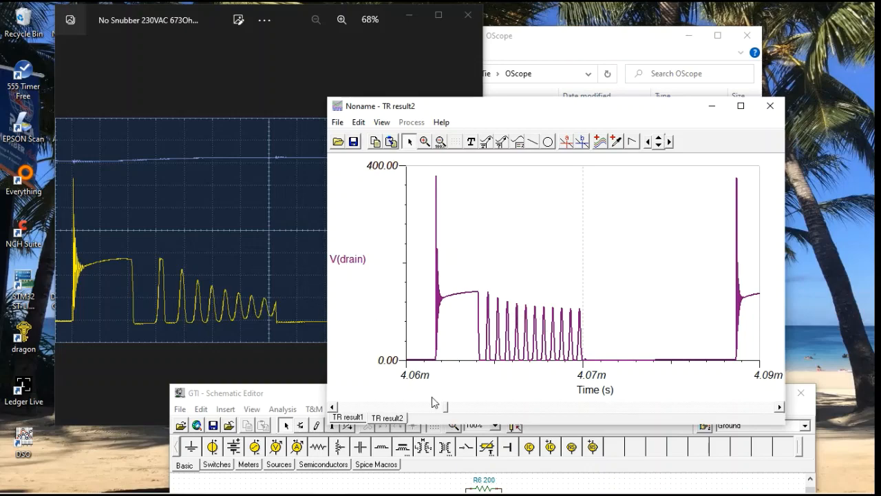
- Maximize the GTI schematic and place the transient results window over it, leaving the snubber circuit and SW-SPDT1 visible
drag(227, 399, 108, 84)
drag(502, 110, 587, 107)
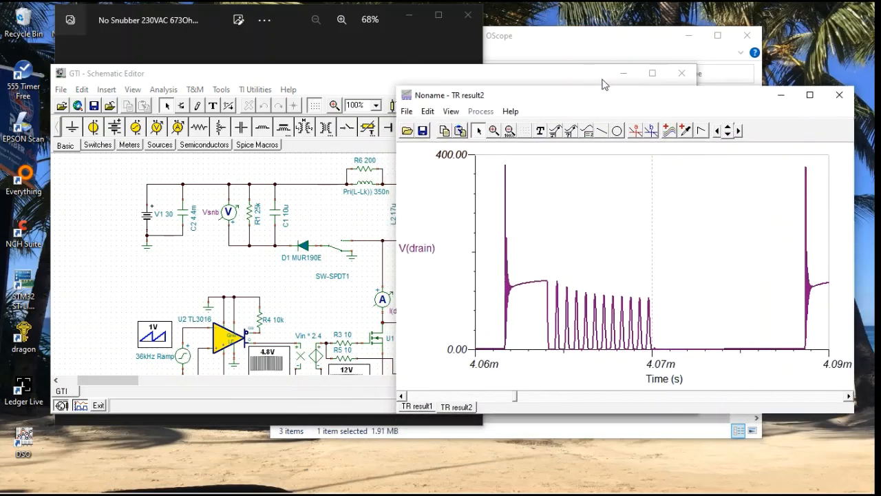
click(662, 77)
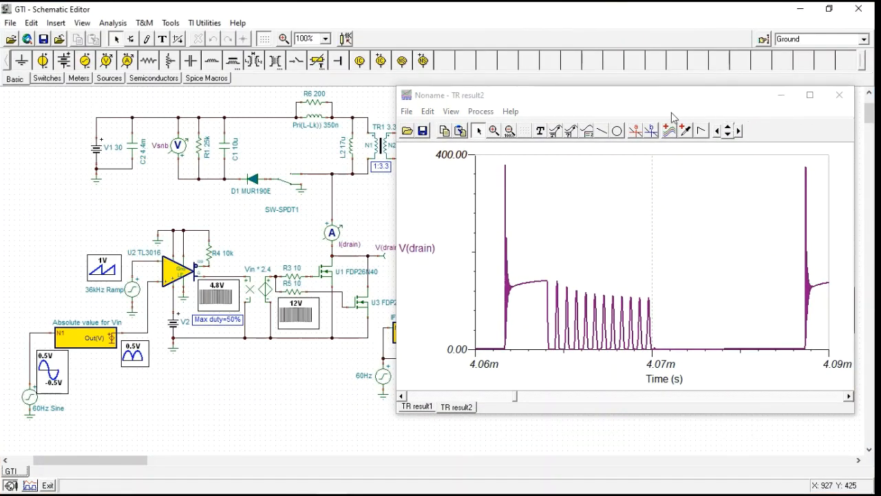
click(649, 111)
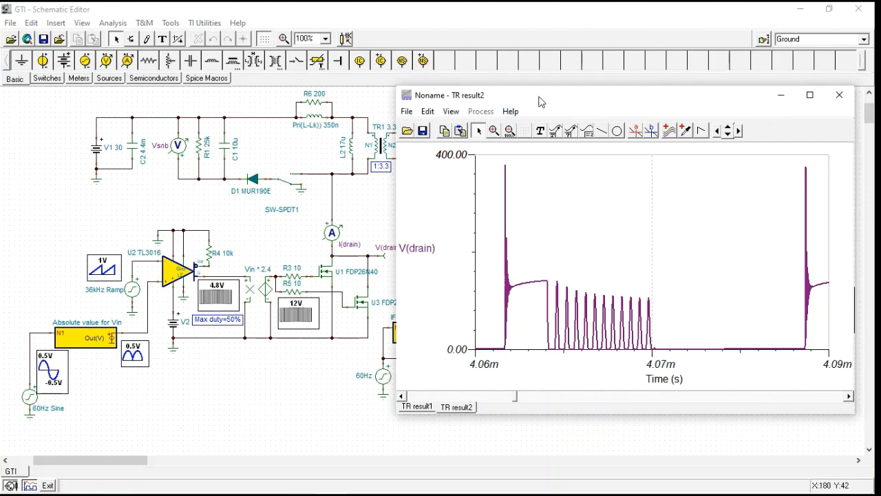
drag(540, 96, 700, 182)
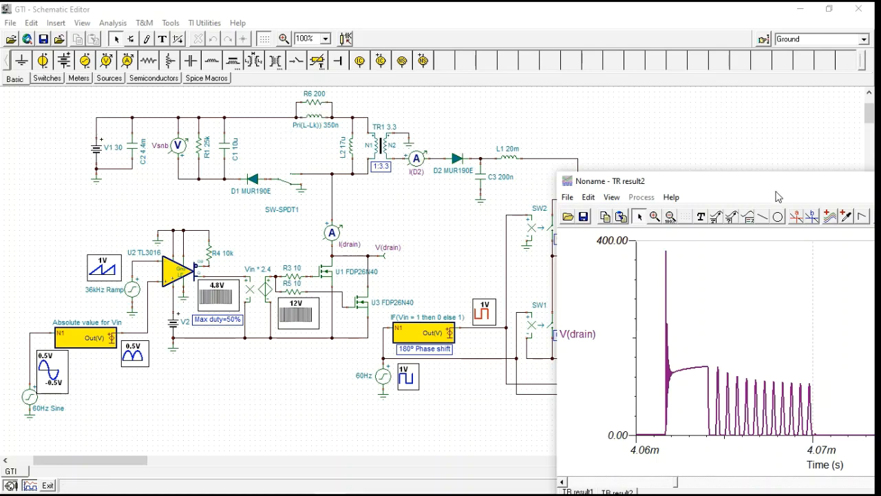
drag(763, 186, 552, 124)
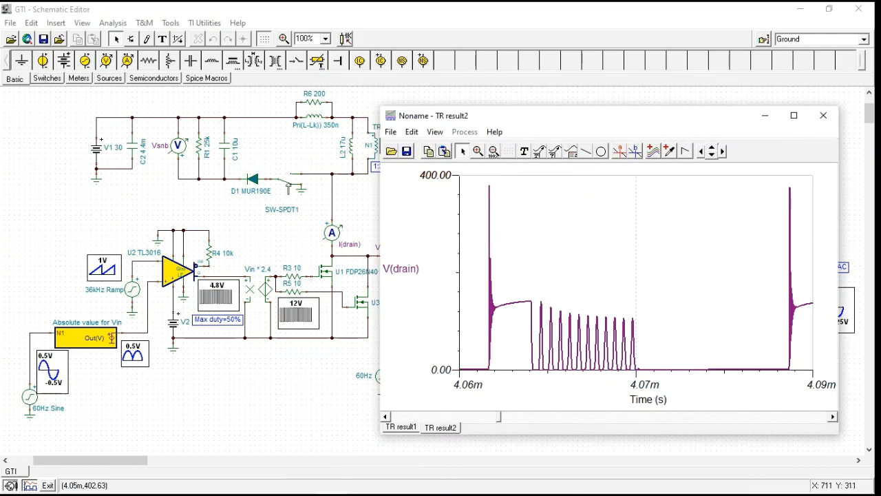
- Toggle SW-SPDT1 to connect the snubber and run a transient analysis from 0 to 16.66 ms using initial conditions
click(287, 185)
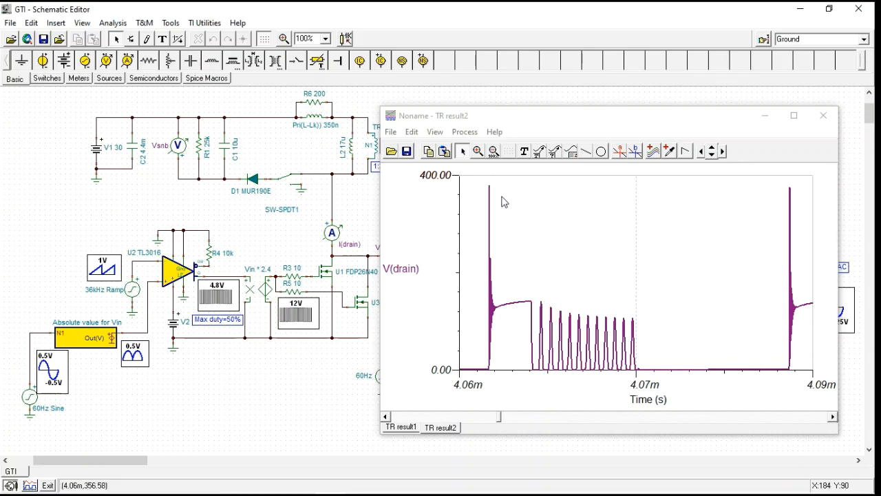
mouse_move(330, 493)
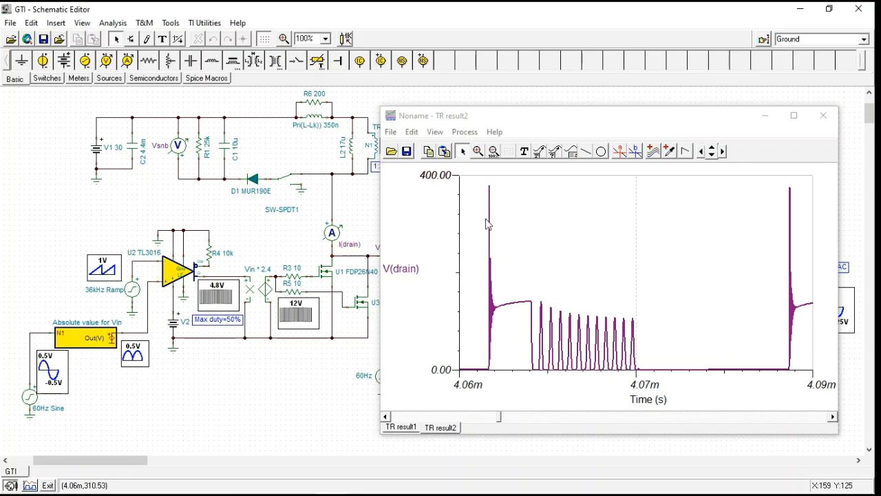
click(114, 24)
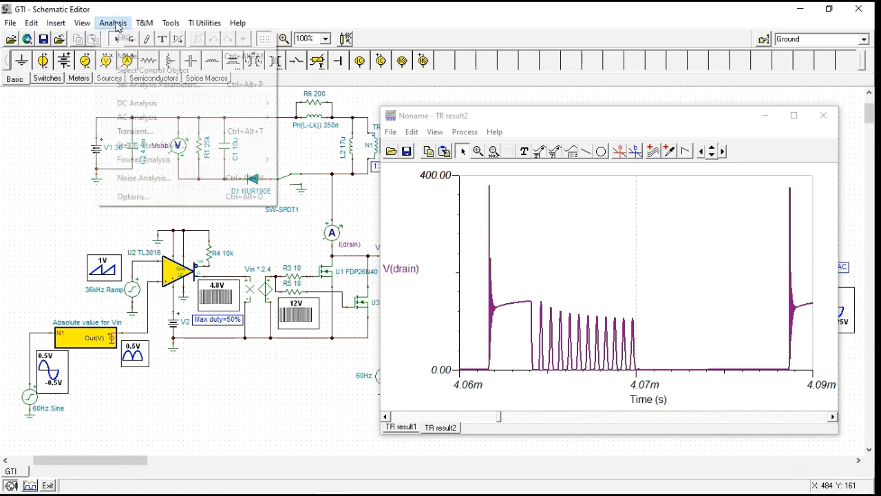
click(156, 131)
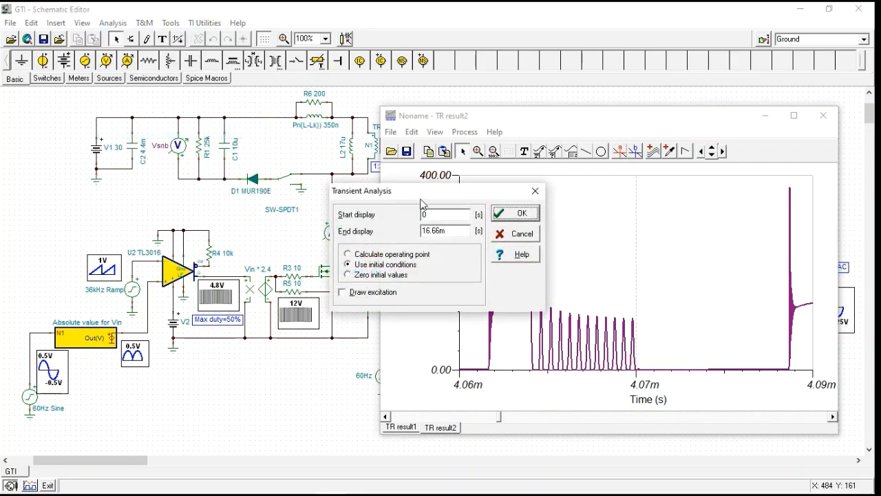
click(509, 217)
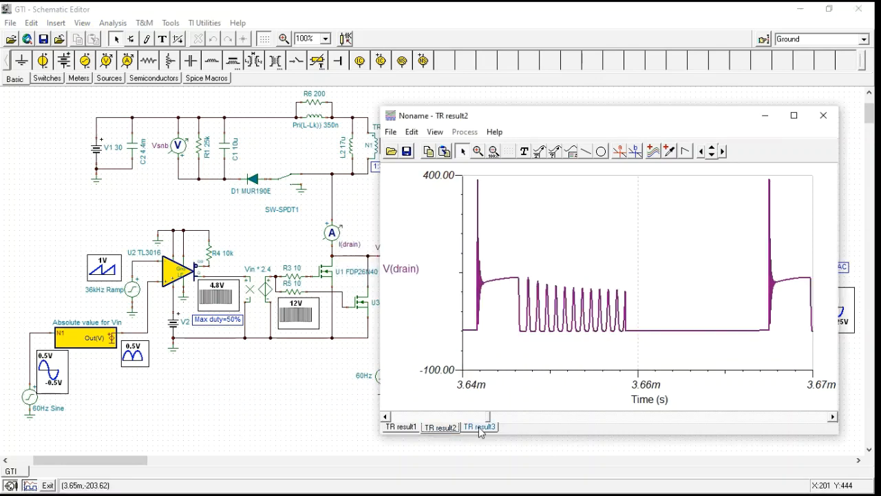
- Compare the V(drain) waveforms of TR result2 without the snubber and TR result3 with the snubber
click(479, 428)
click(440, 427)
click(480, 428)
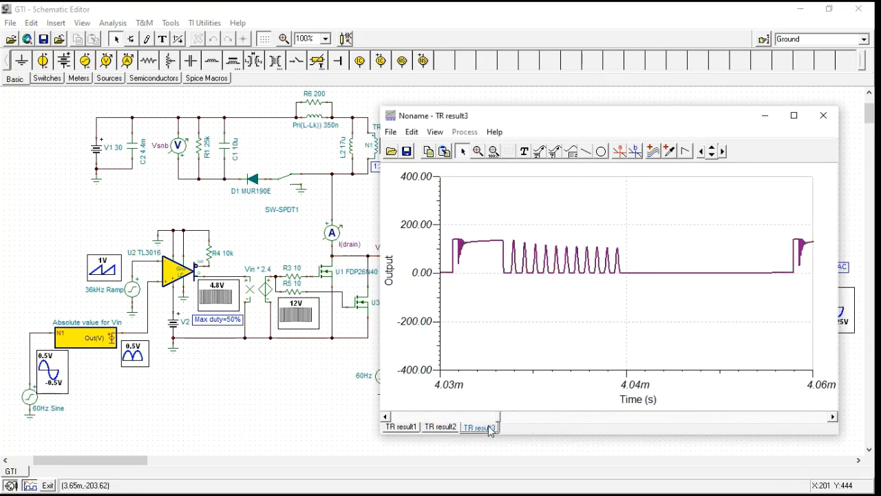
click(454, 428)
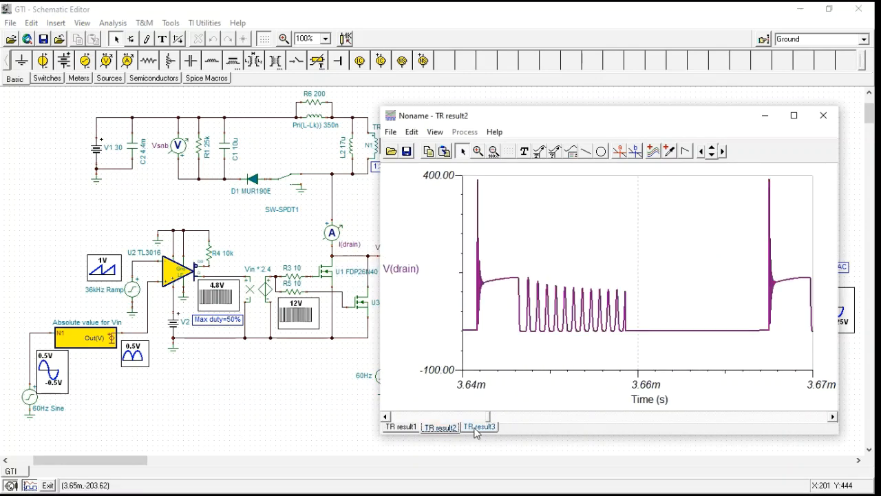
click(481, 429)
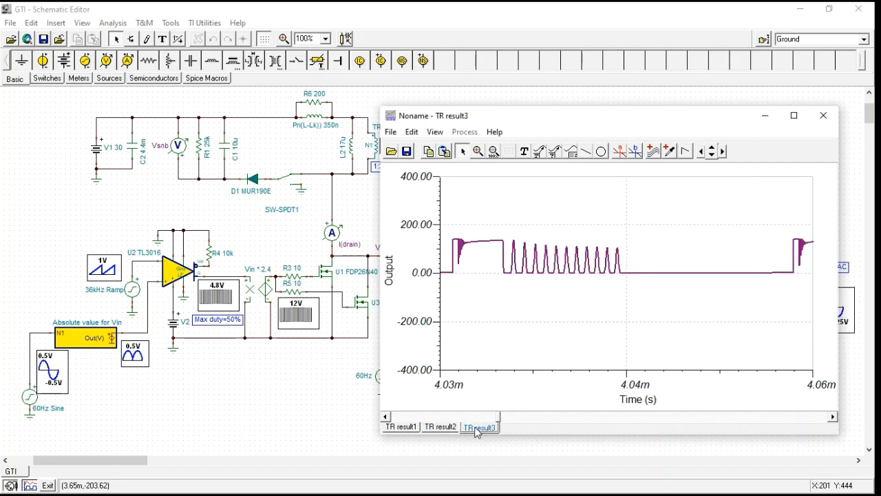
click(441, 428)
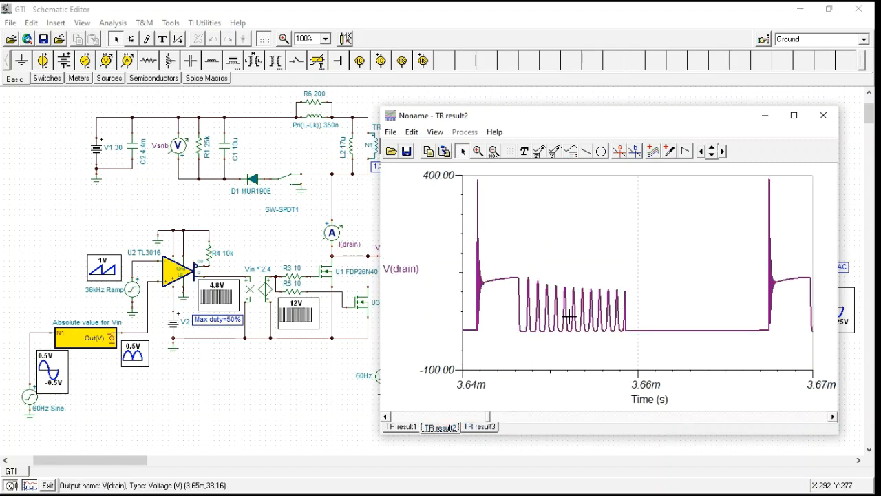
click(481, 426)
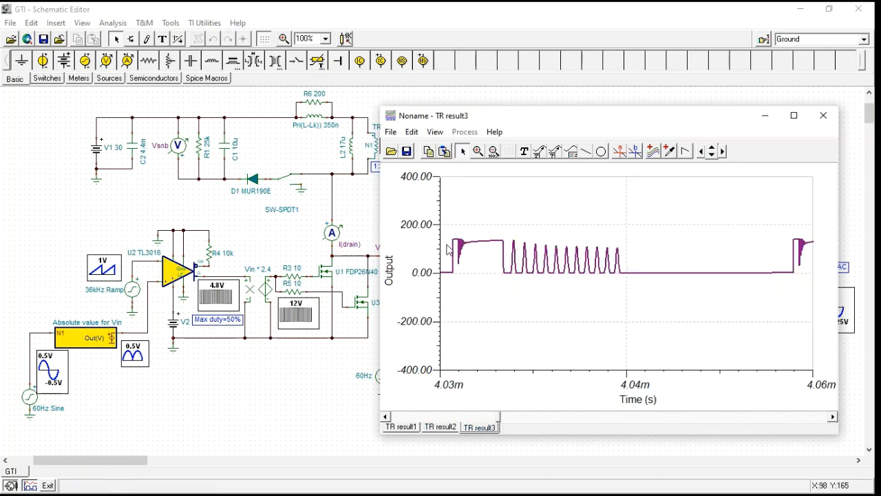
- Measure the V(drain) plateau after the switching spike with cursor a in both TR result3 and TR result2
click(619, 151)
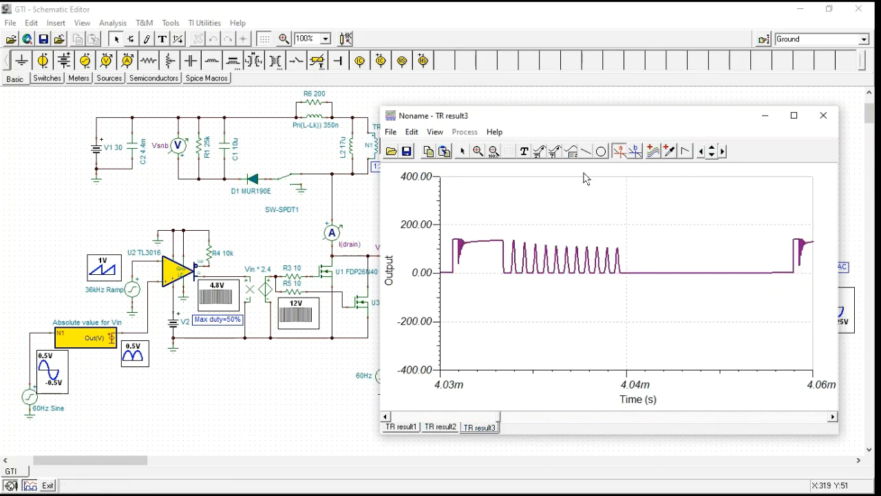
click(489, 240)
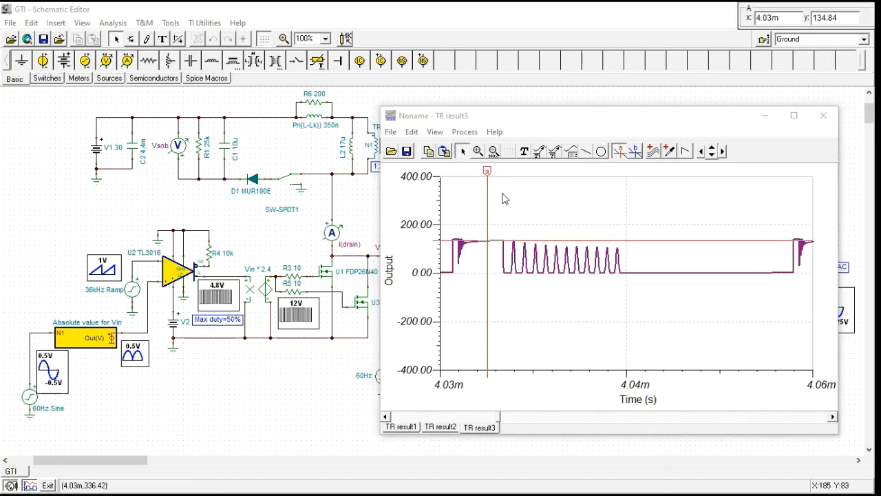
click(440, 427)
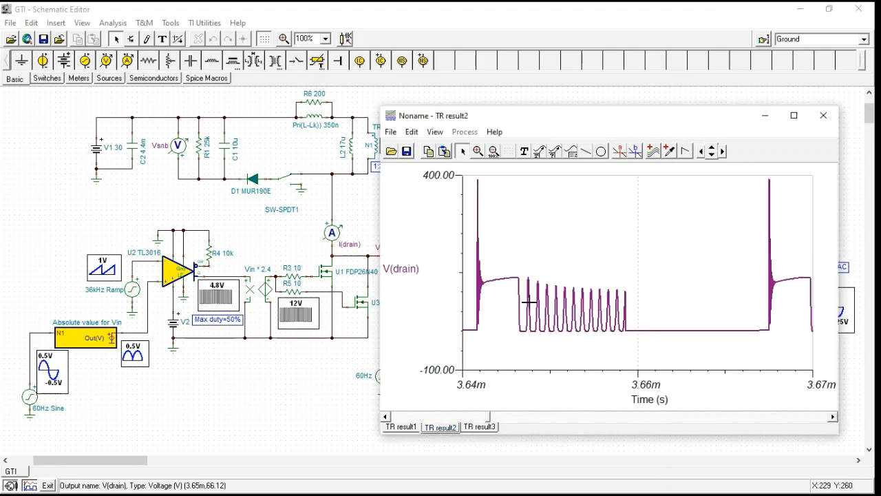
click(620, 151)
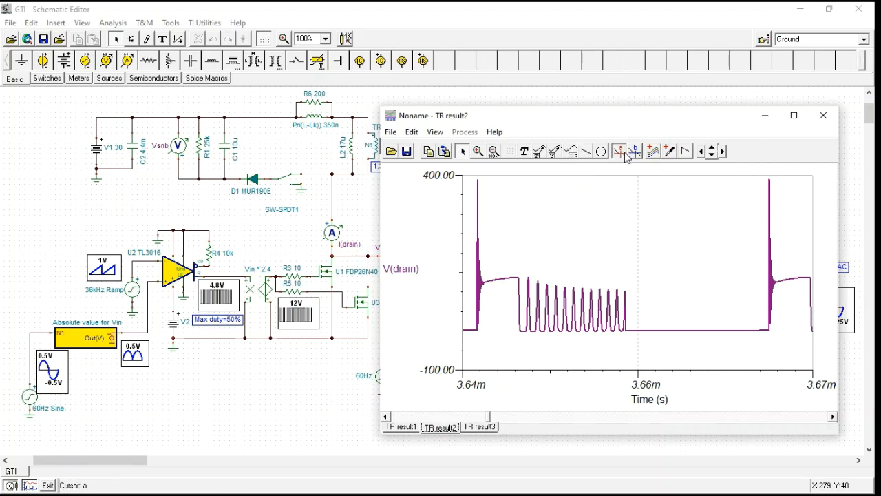
click(505, 281)
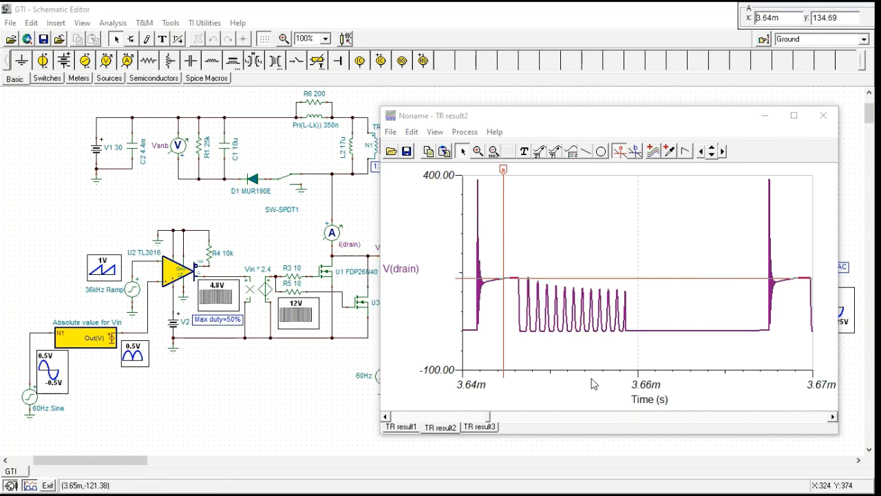
click(482, 427)
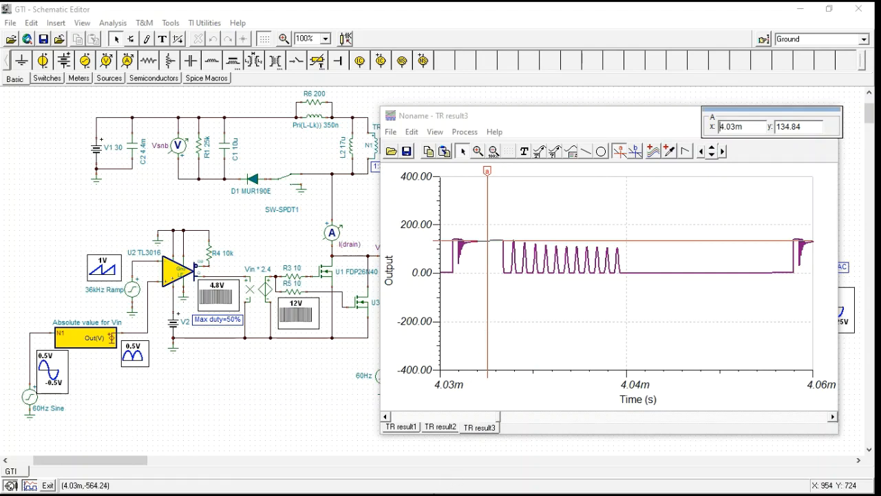
- Open the capture With Snubber 230VAC 673Ohms.bmp from the OScope folder and compare it with the No Snubber capture
click(800, 9)
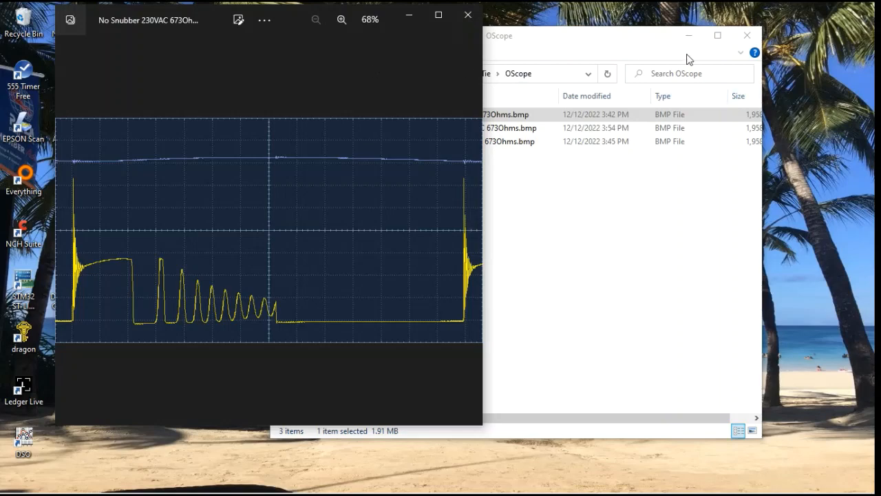
click(541, 138)
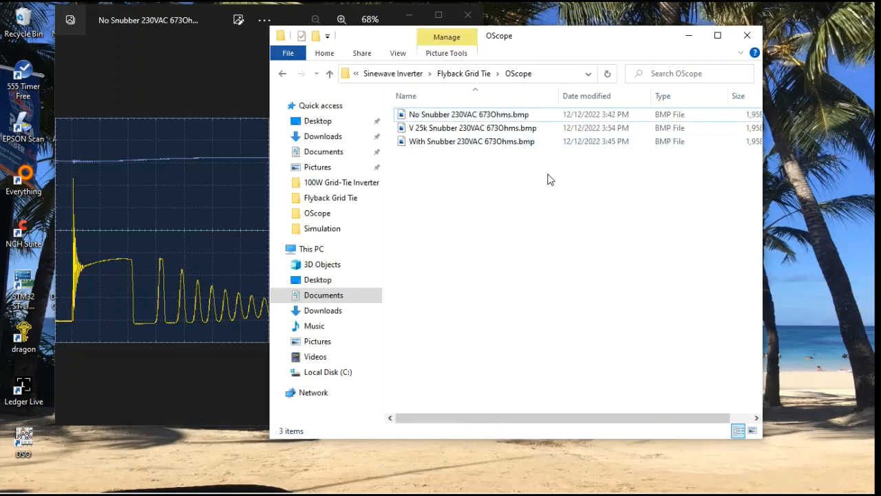
double_click(454, 141)
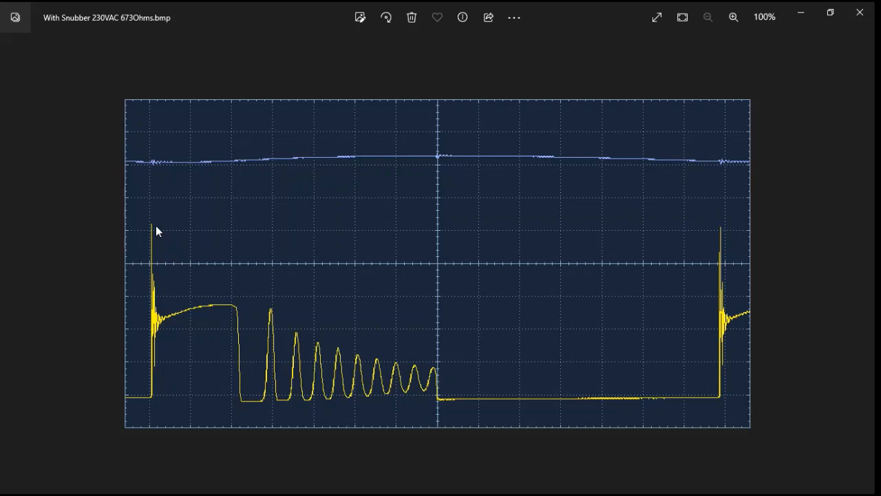
click(15, 270)
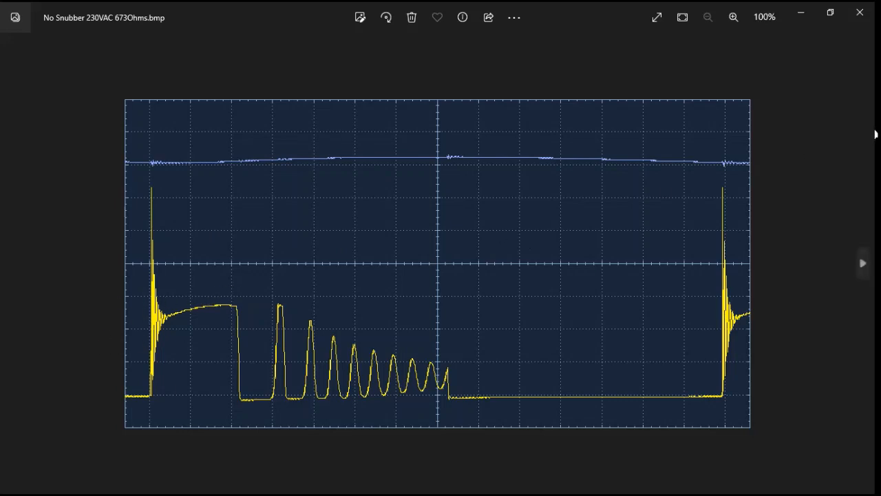
click(871, 263)
click(871, 264)
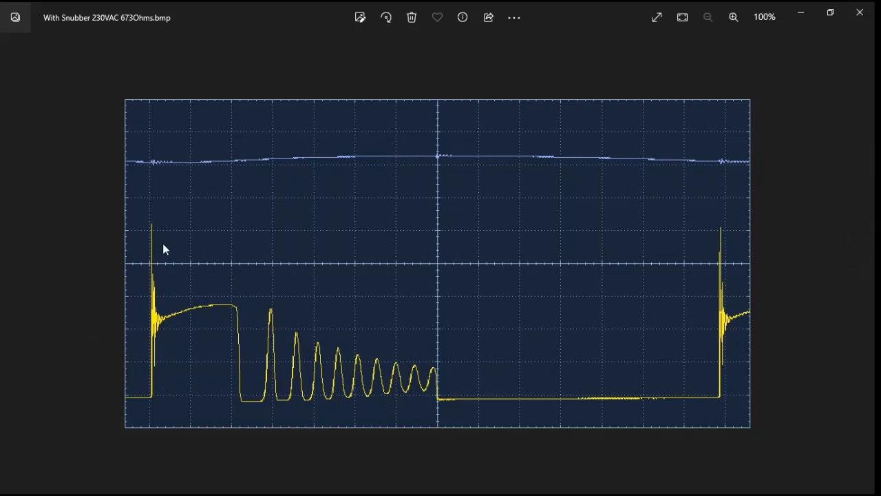
- Minimize the oscilloscope capture, switch to FreePCB and open the Flyback GTI Complete.fpc board layout
click(800, 17)
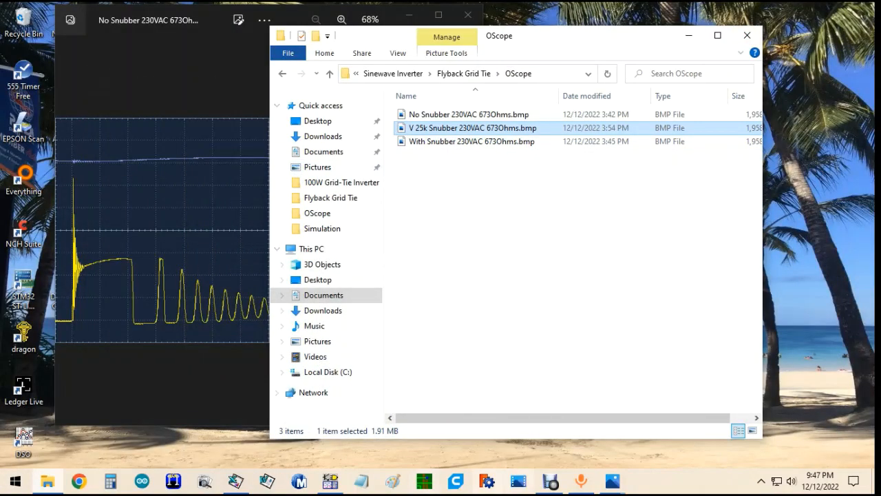
click(326, 484)
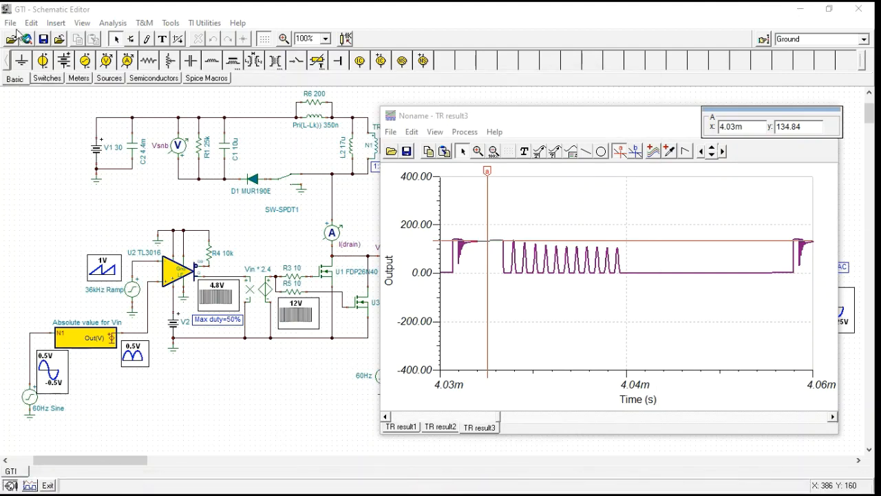
click(424, 480)
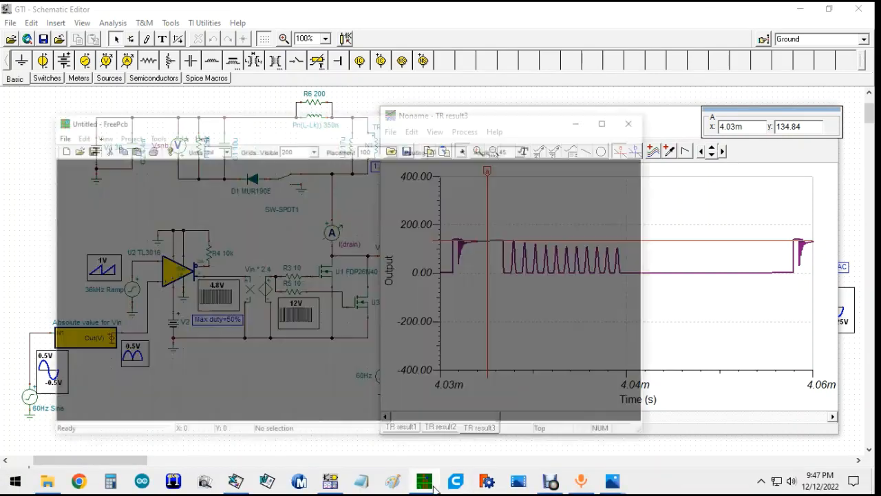
click(20, 95)
click(48, 390)
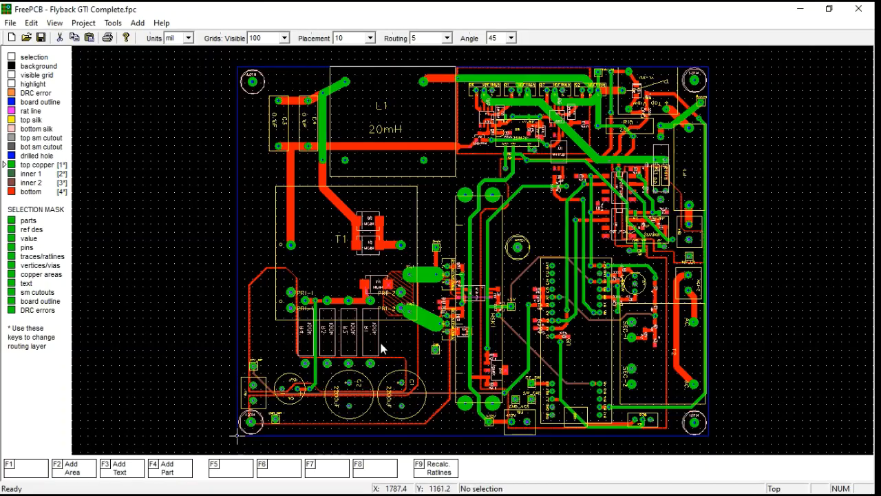
- Examine the snubber area around D2 and R1 to R4 on the board layout, then return to the GTI schematic
scroll(475, 253, up, 2)
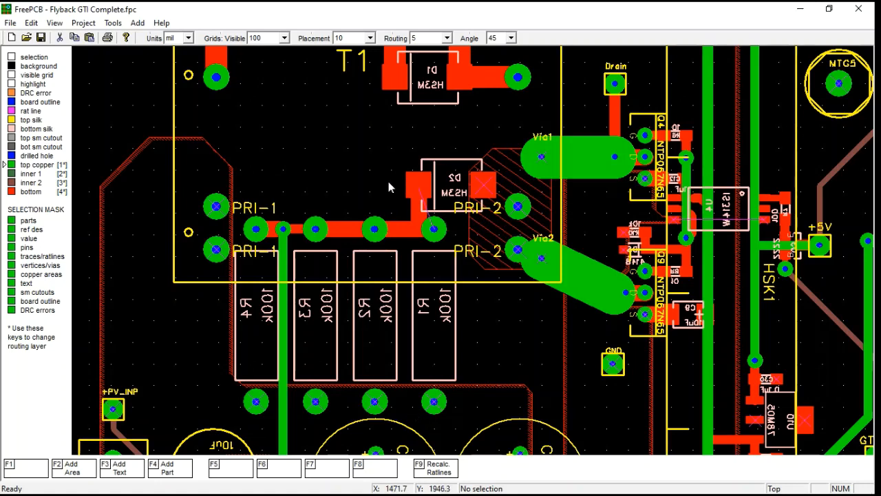
click(803, 11)
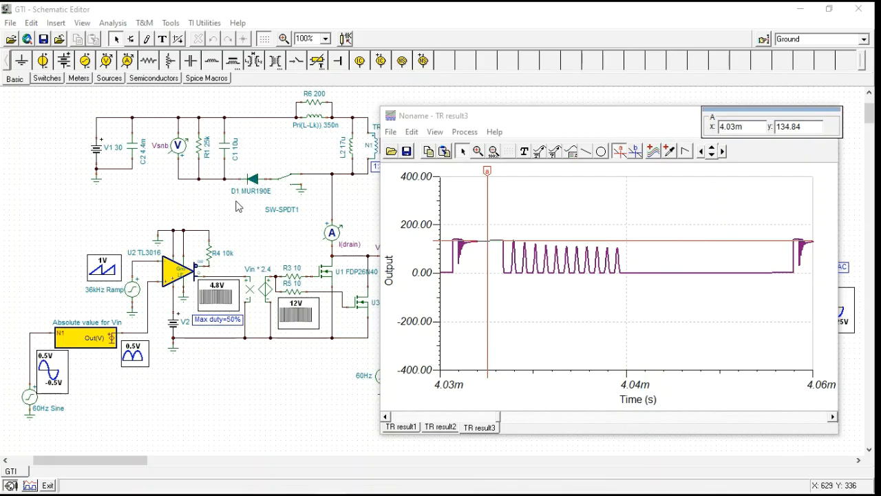
- Move the V1, C2, Vsnb, R1 and C1 group away from D1 and delete the wire joining it to the diode
drag(246, 209, 73, 99)
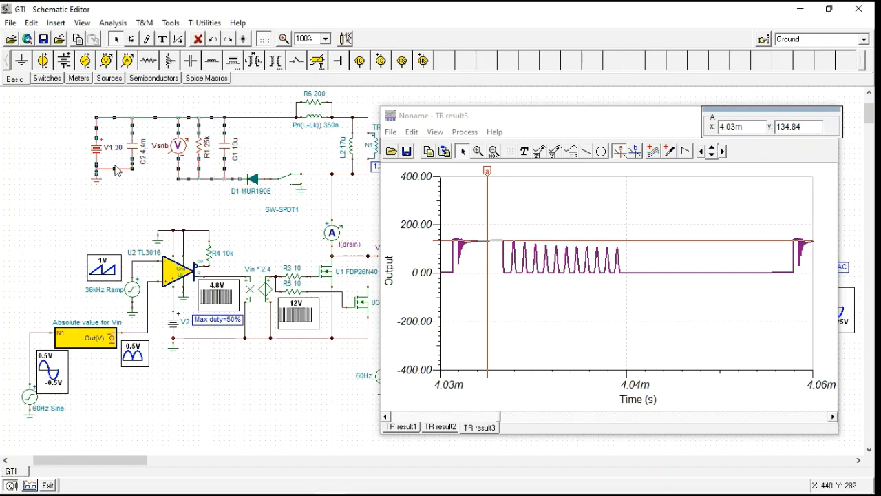
drag(99, 150, 43, 150)
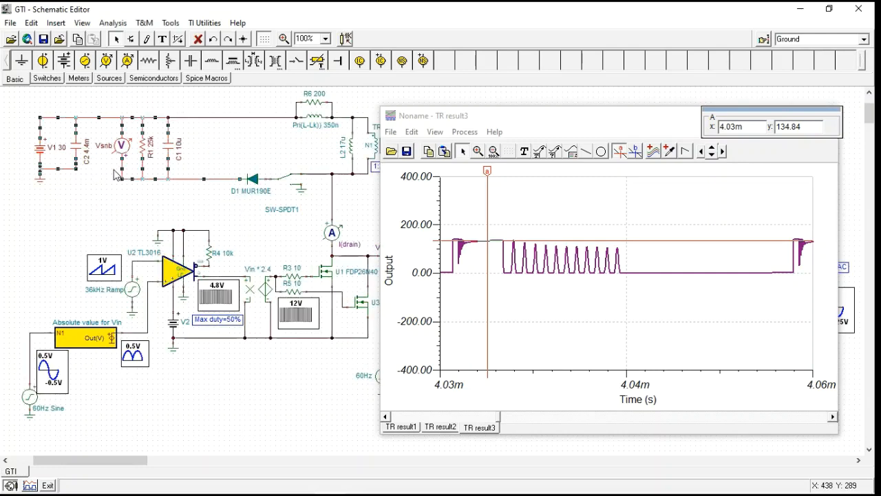
click(212, 190)
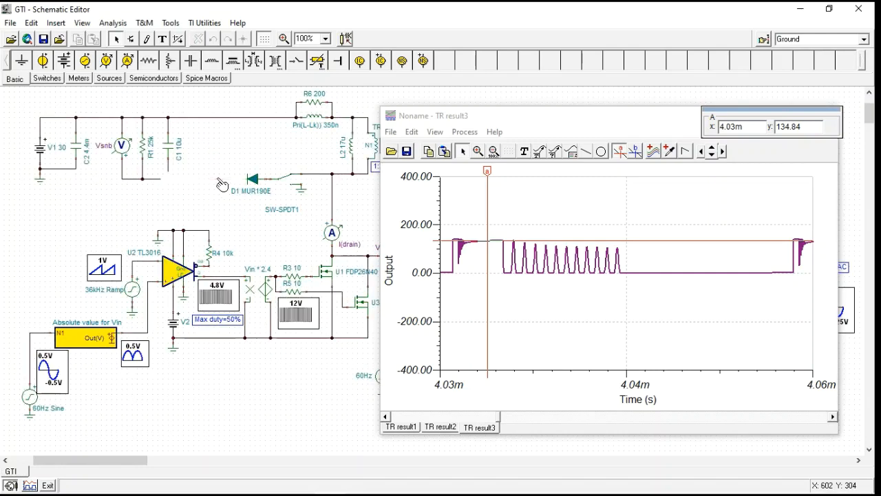
key(ctrl+z)
key(Delete)
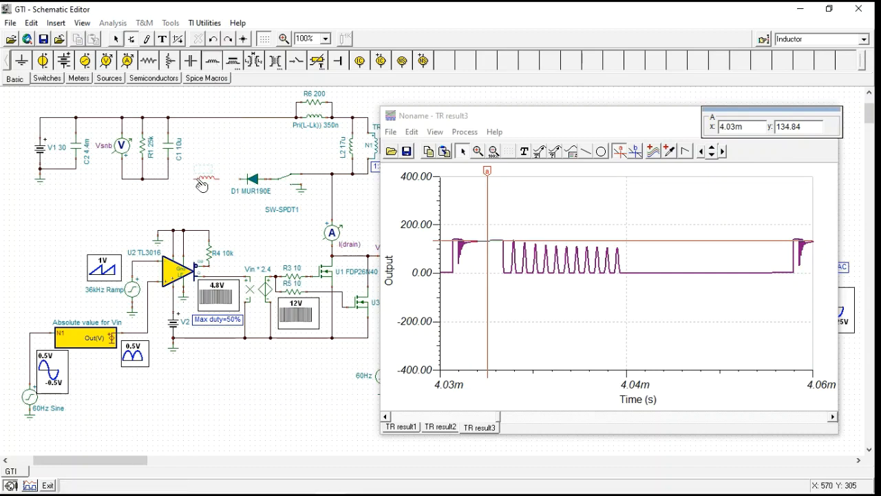
- Insert a 35n inductor in series between D1 and the C1 snubber node and wire both of its ends
click(205, 180)
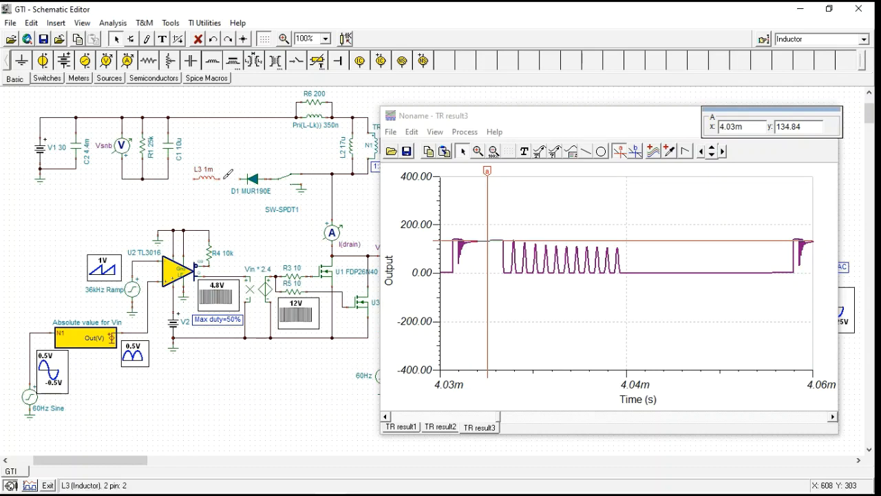
click(245, 179)
click(195, 179)
click(169, 179)
double_click(205, 179)
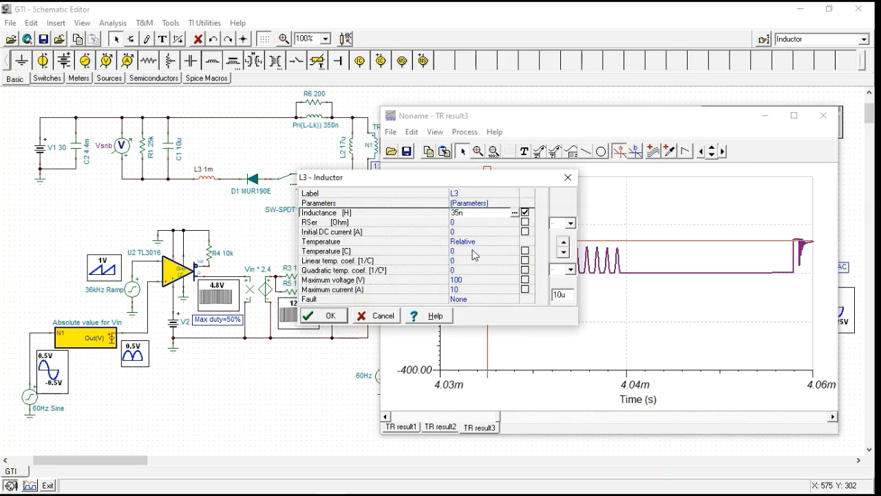
click(337, 315)
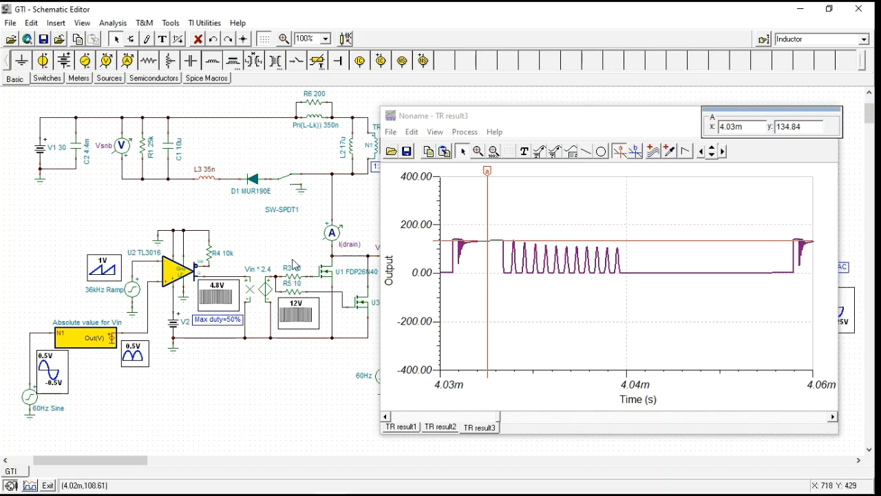
- Run a transient analysis from 0 to 16.66m using initial conditions with the series inductor, and stop it early with the partial result
click(112, 23)
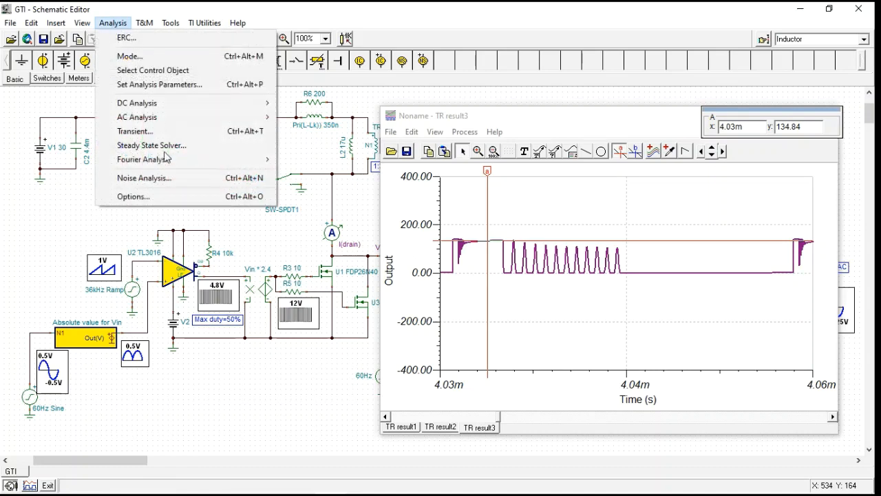
click(175, 130)
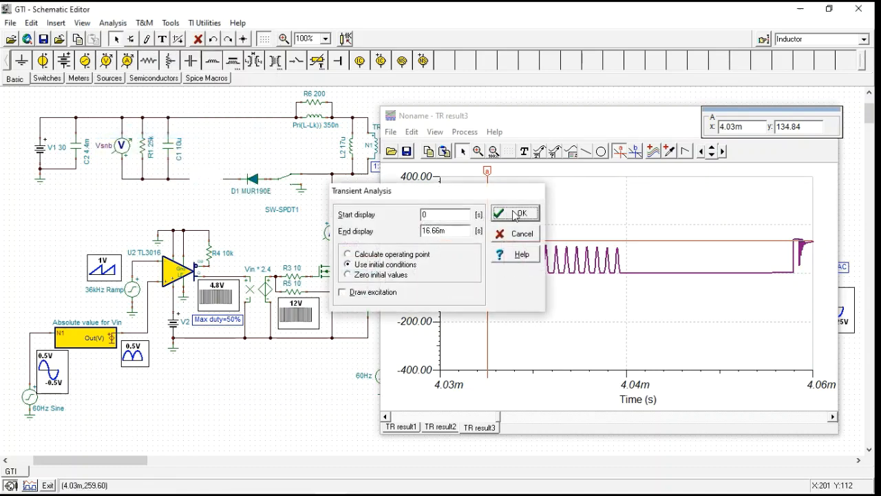
click(516, 214)
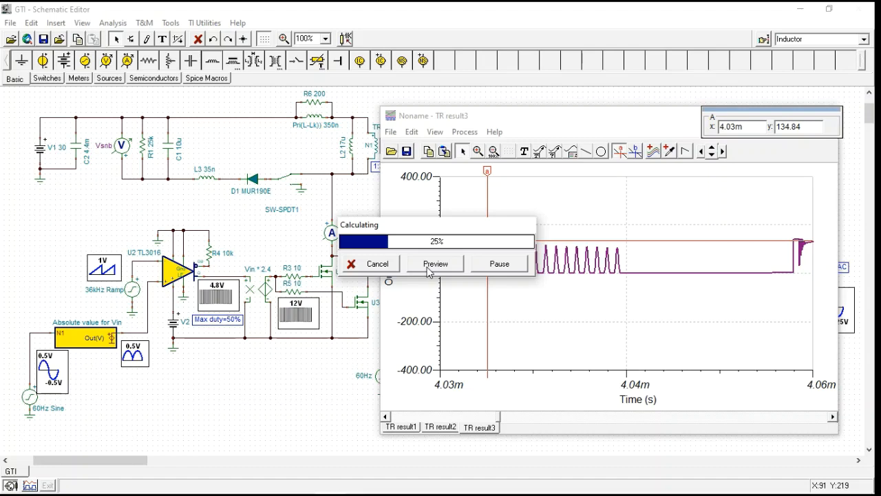
click(428, 264)
click(390, 271)
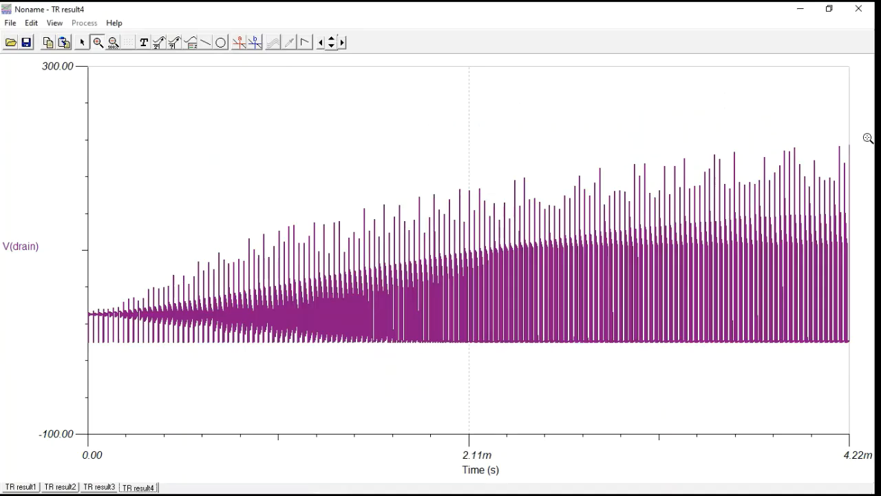
- Zoom in on the last switching cycles of TR result4 and compare its V(drain) waveform with TR result2 and TR result3
drag(837, 61, 849, 433)
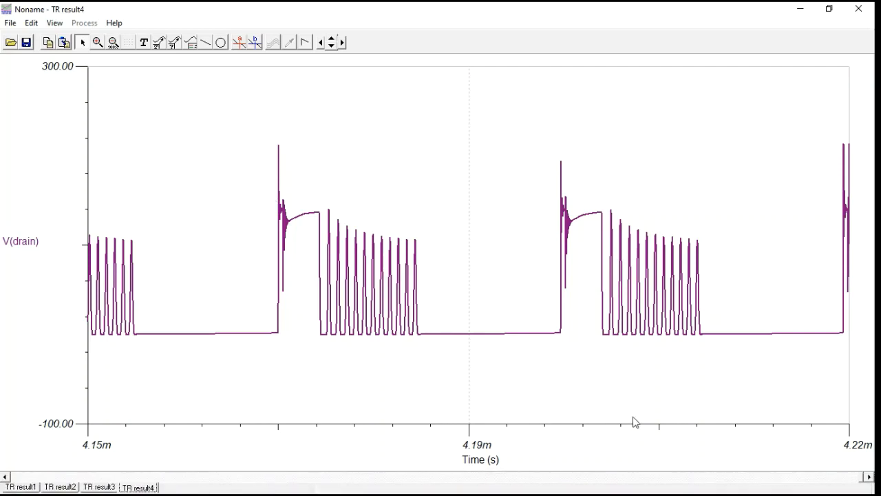
click(73, 487)
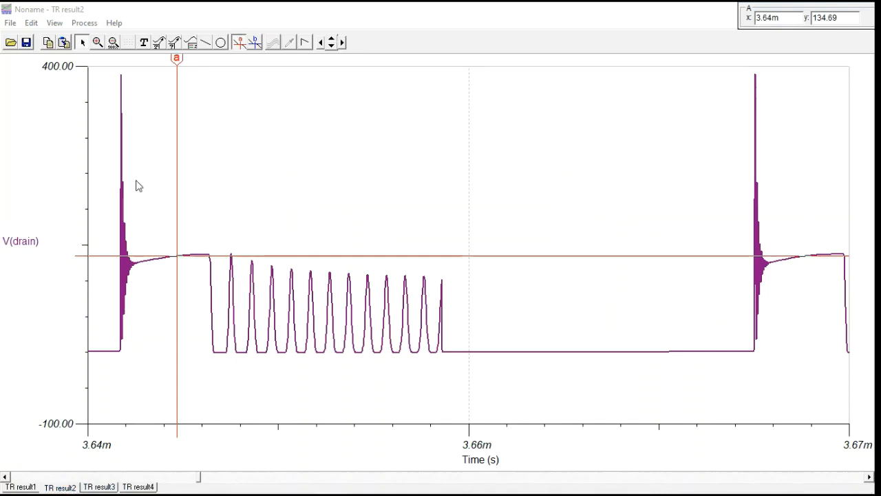
click(138, 487)
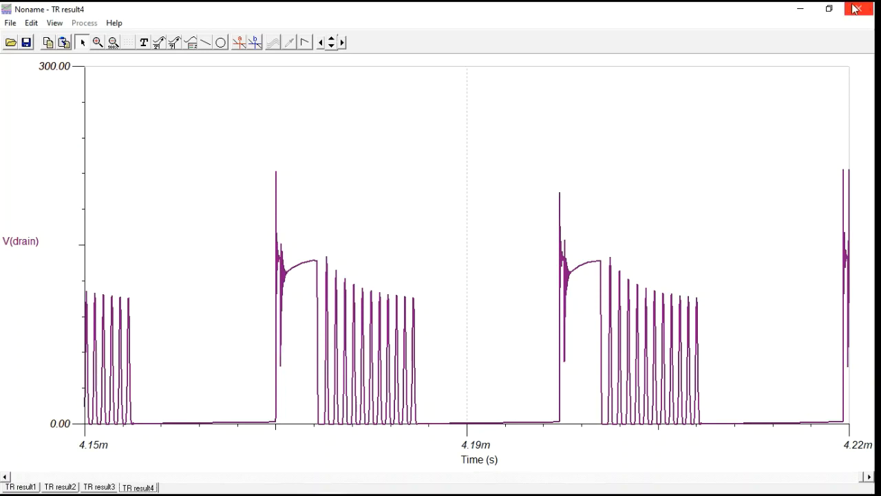
click(103, 479)
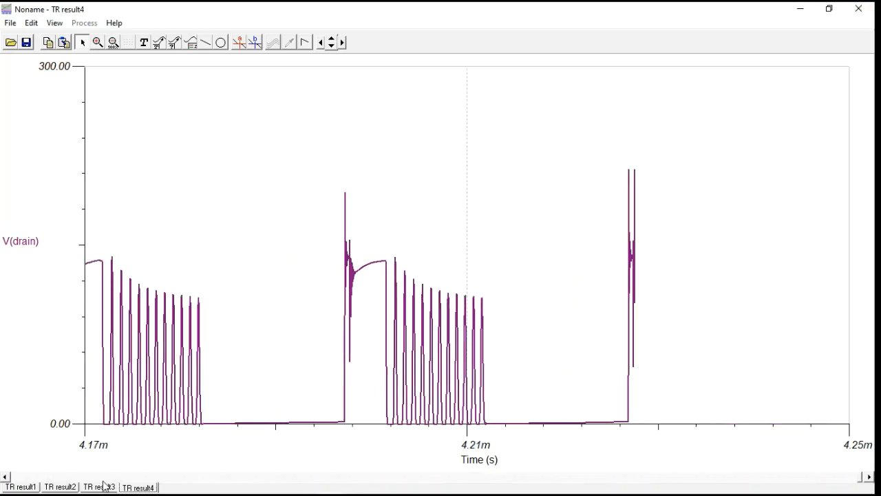
click(99, 487)
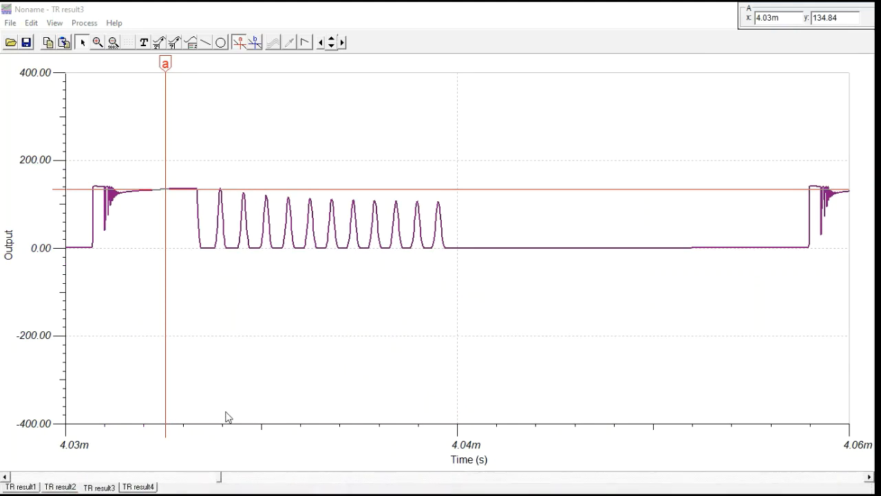
click(139, 486)
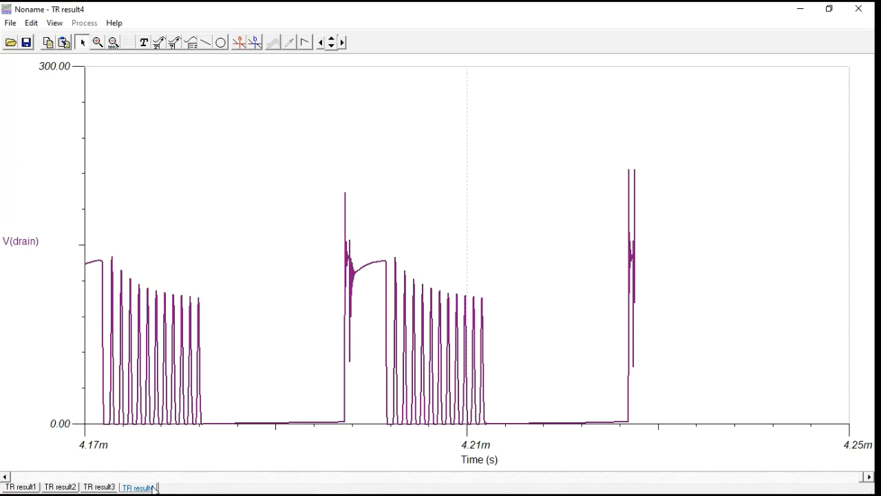
click(111, 488)
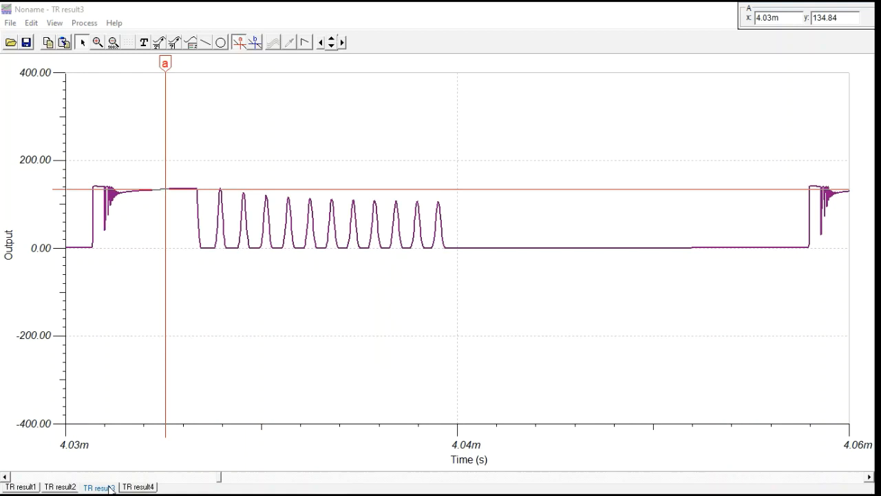
click(135, 487)
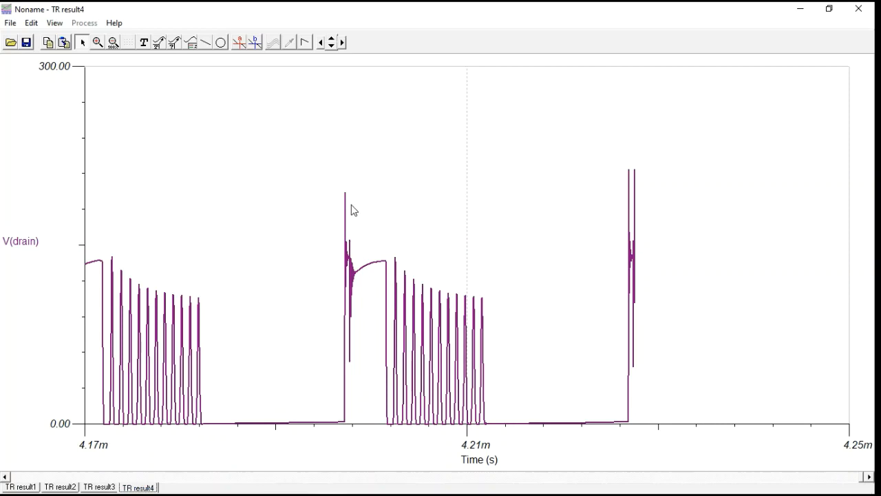
click(823, 10)
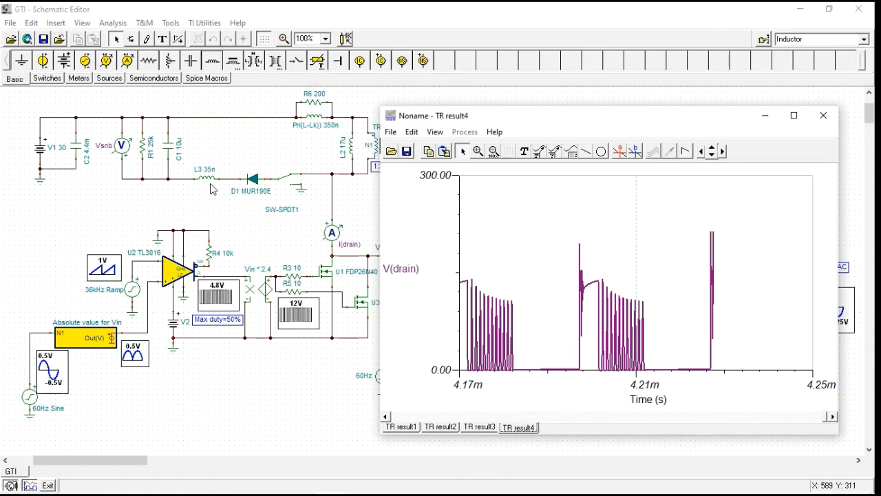
- Review the With Snubber 230VAC 673Ohms.bmp oscilloscope capture against the simulated drain spike, then return to the schematic
mouse_move(227, 491)
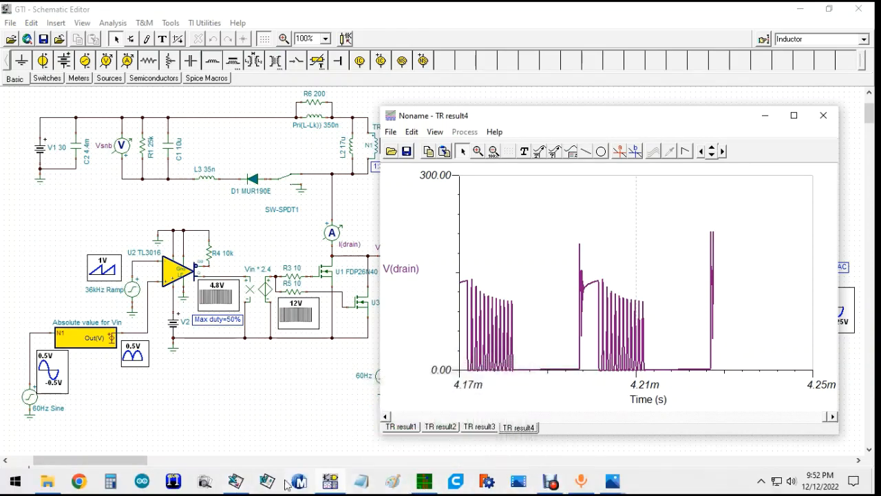
mouse_move(184, 478)
mouse_move(623, 486)
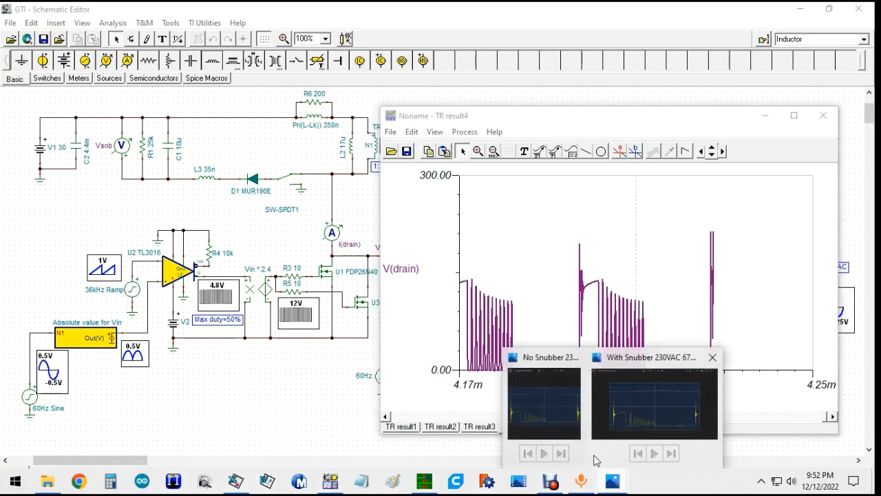
mouse_move(573, 418)
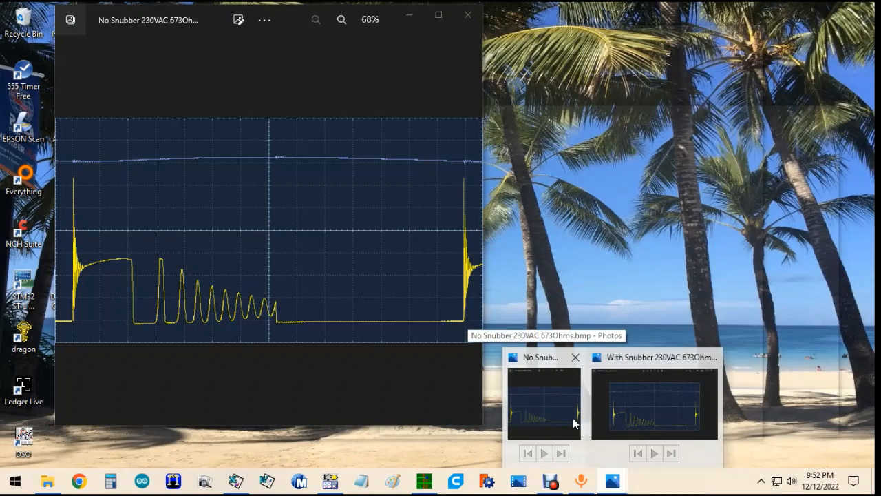
mouse_move(652, 402)
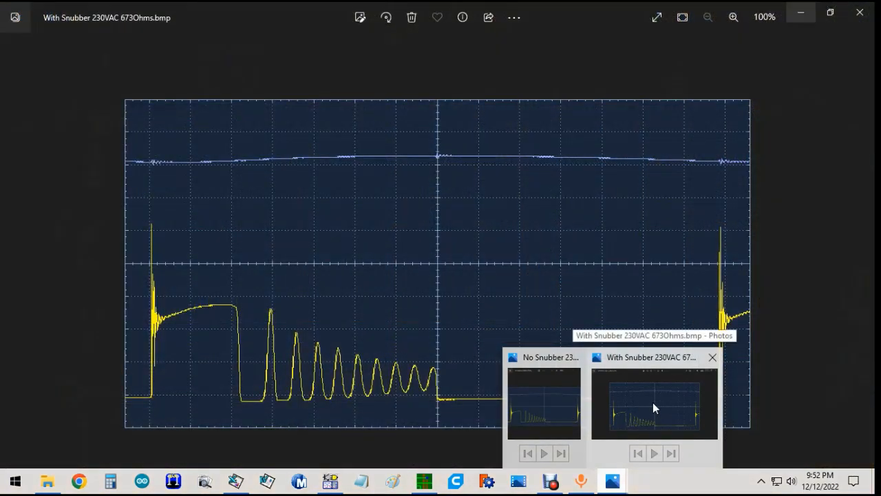
click(652, 402)
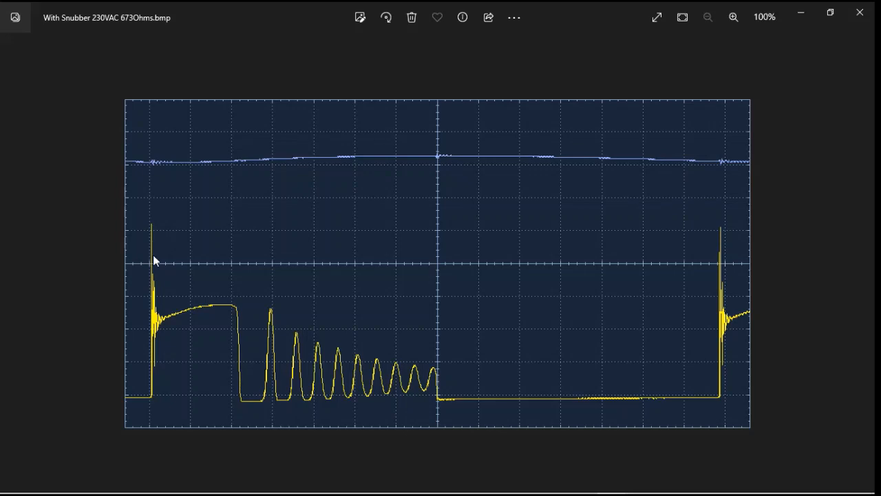
click(801, 14)
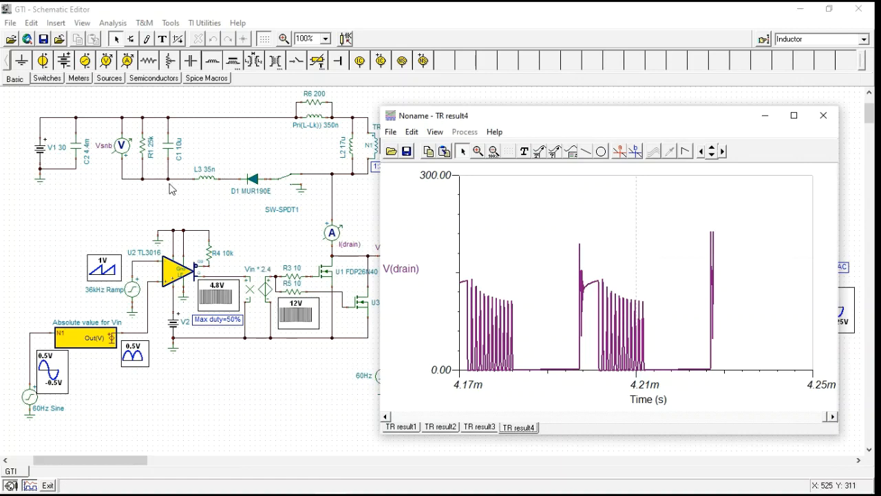
- Set the resistance of snubber resistor R1 to 10k
double_click(150, 153)
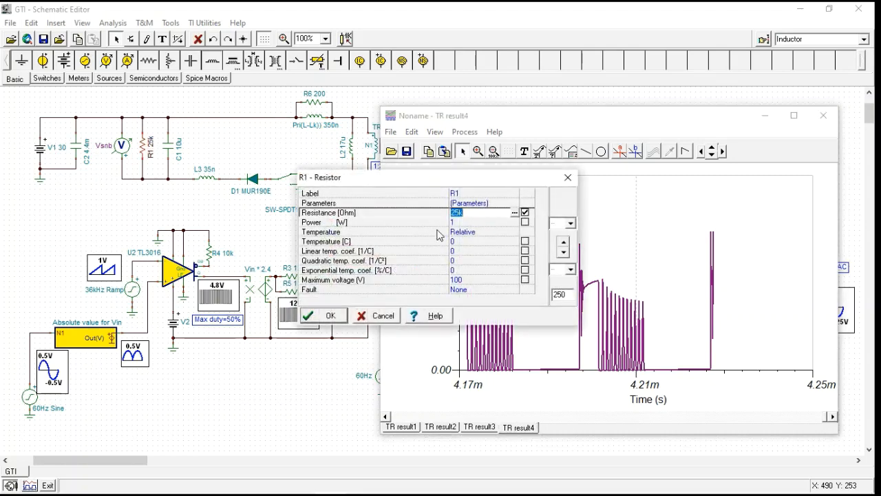
click(459, 213)
drag(459, 213, 449, 219)
text(10k)
click(332, 316)
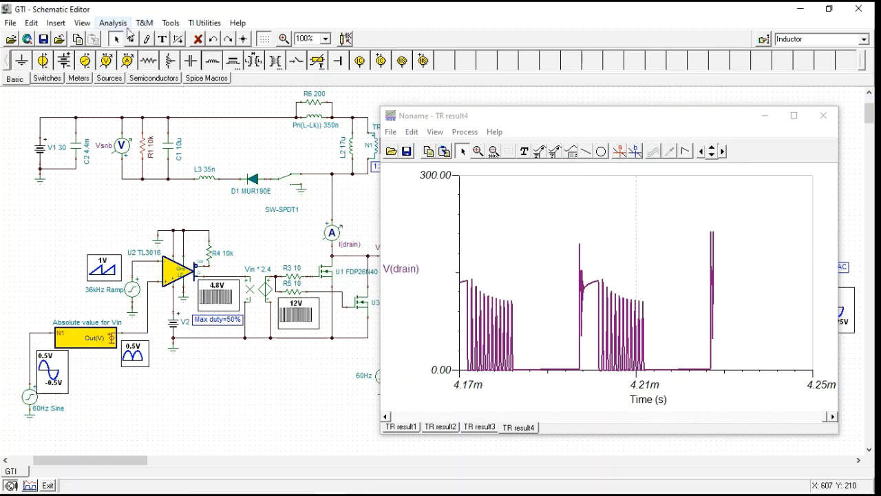
- Rerun the transient analysis from 0 to 16.66m with the new R1 value and stop it early with the partial result
click(116, 24)
click(165, 131)
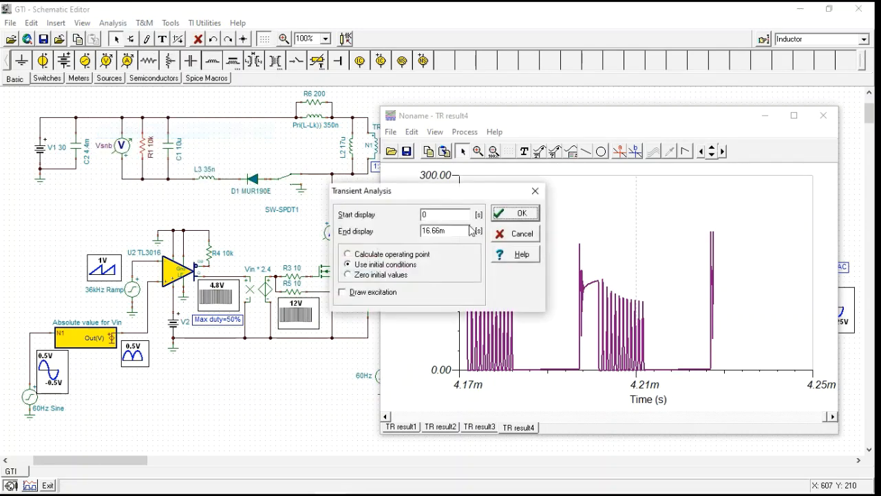
click(517, 214)
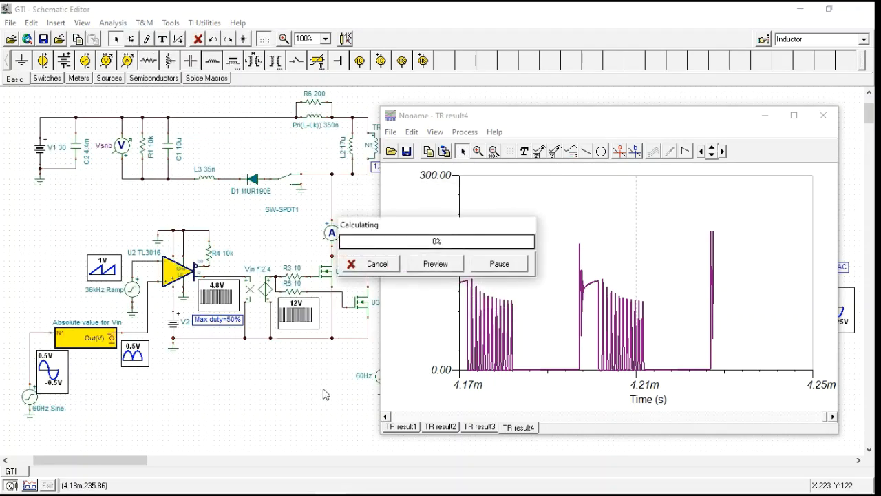
click(446, 265)
click(391, 267)
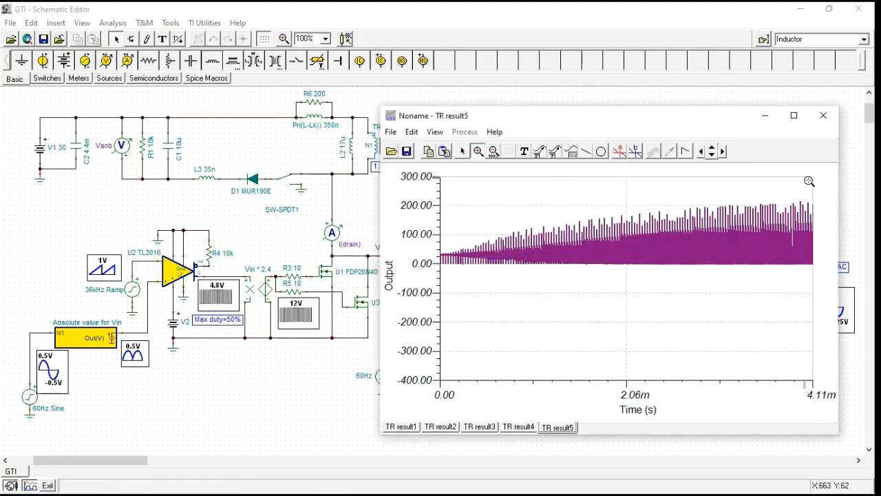
- Zoom in on a single switching cycle near the end of the TR result5 drain waveform
drag(806, 179, 852, 438)
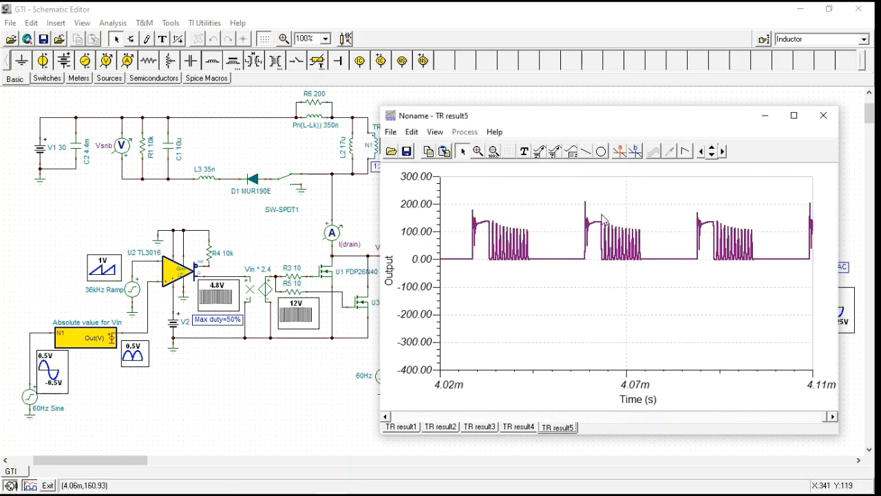
click(479, 151)
drag(576, 177, 671, 424)
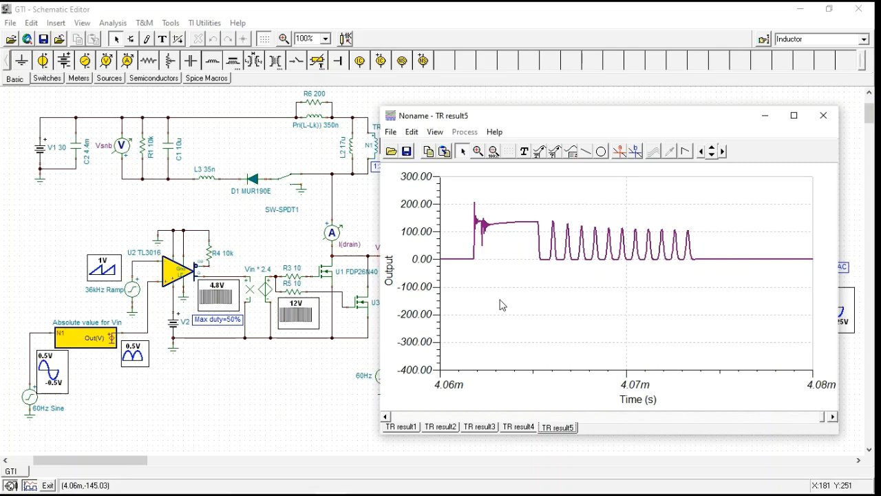
- Show the Vsnb curve together with V(drain) in the TR result5 plot
click(435, 132)
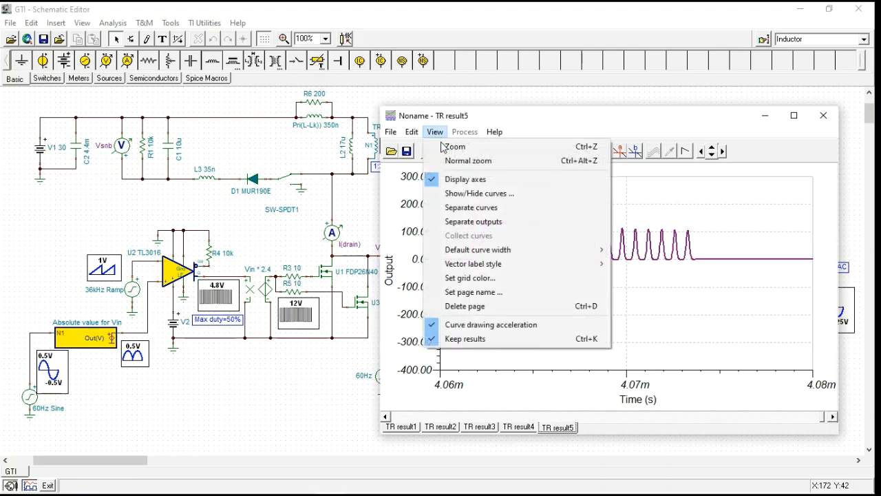
click(474, 192)
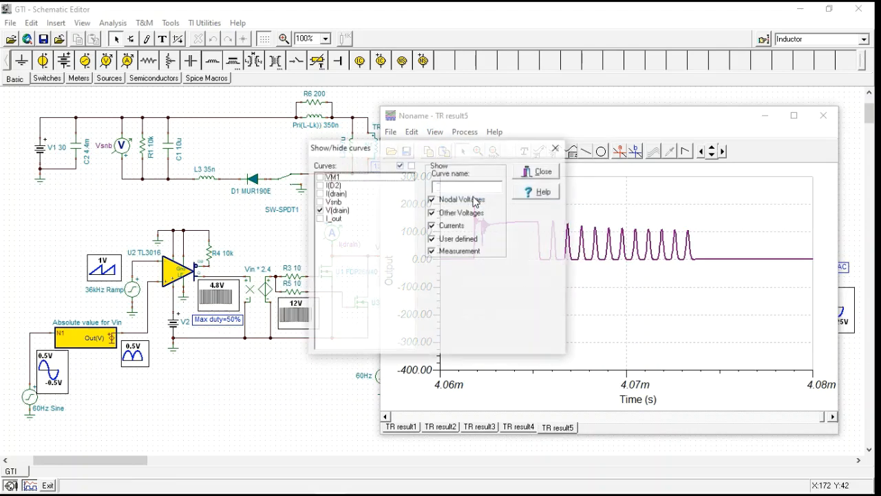
click(320, 202)
click(532, 173)
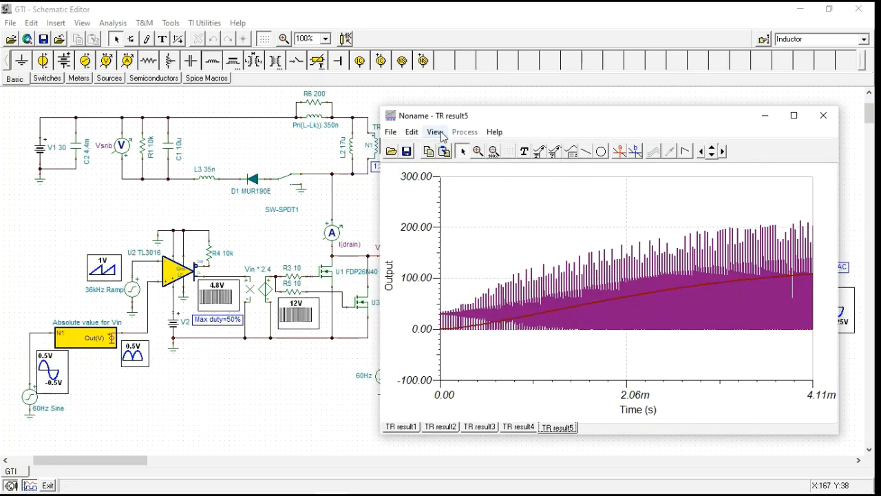
- Zoom in on the last few switching cycles of TR result5 and measure the Vsnb level with cursor a
click(478, 151)
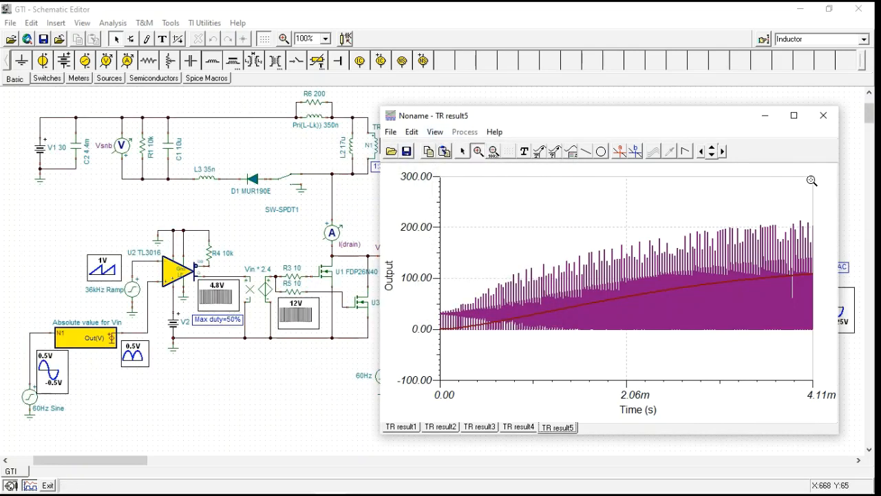
drag(801, 178, 816, 386)
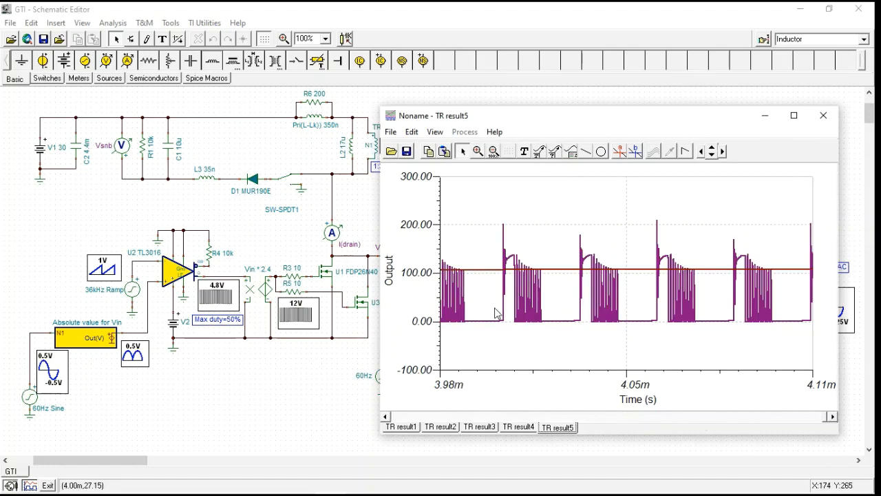
click(622, 151)
click(479, 269)
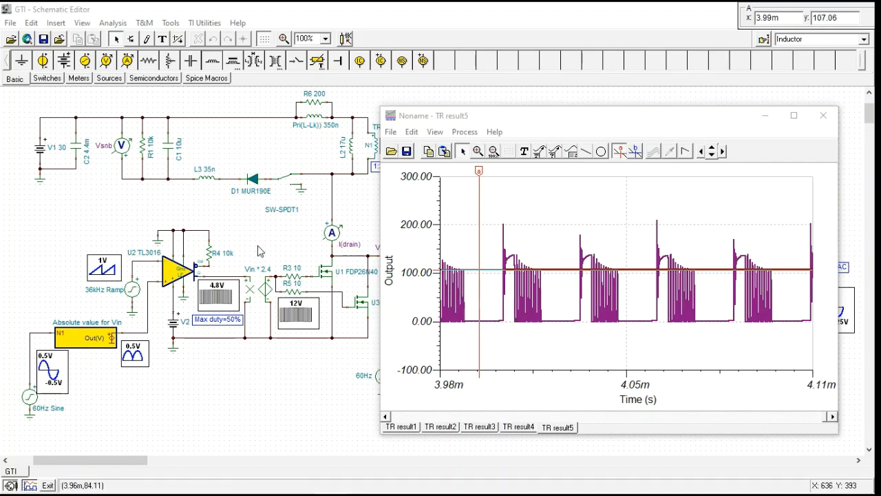
- Switch to Calculator and compute the power dissipated in R1 as 107 squared divided by 10000, then close it
mouse_move(268, 494)
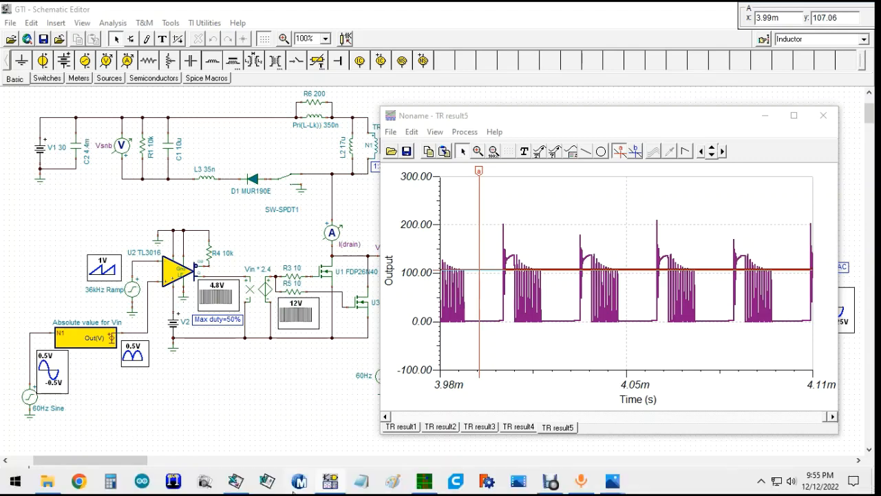
click(112, 485)
click(348, 429)
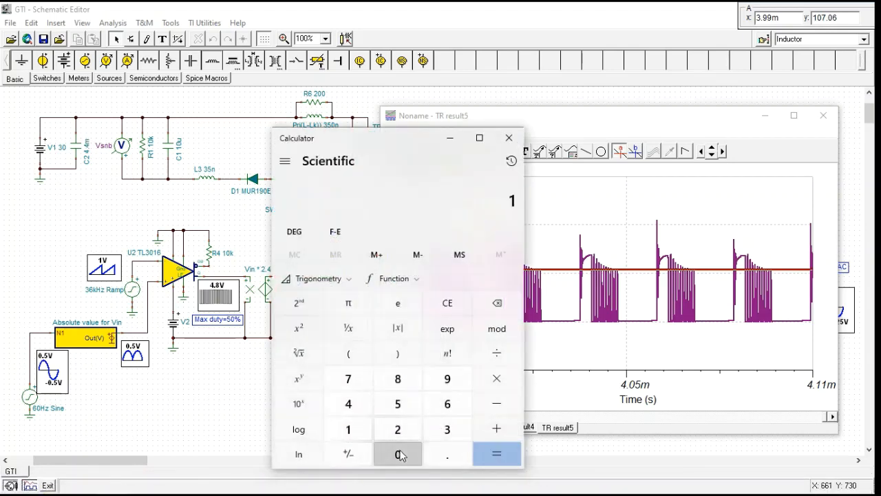
click(398, 454)
click(363, 383)
click(308, 334)
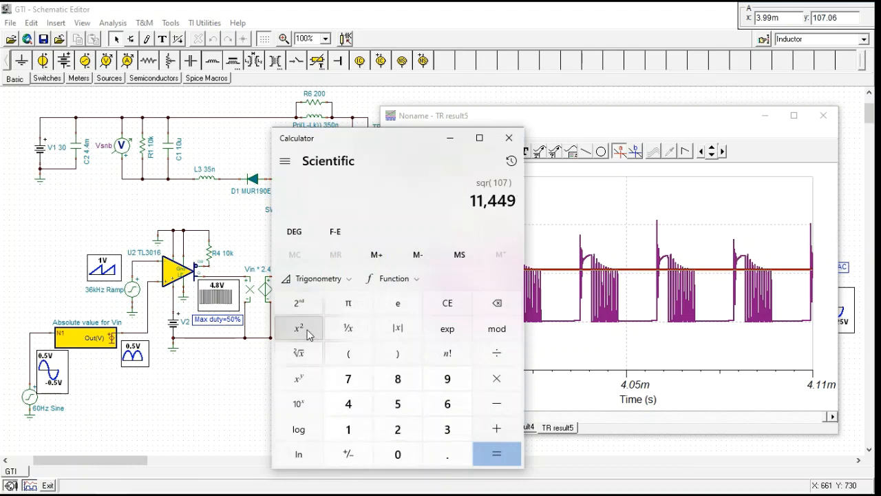
click(496, 352)
click(348, 428)
click(398, 455)
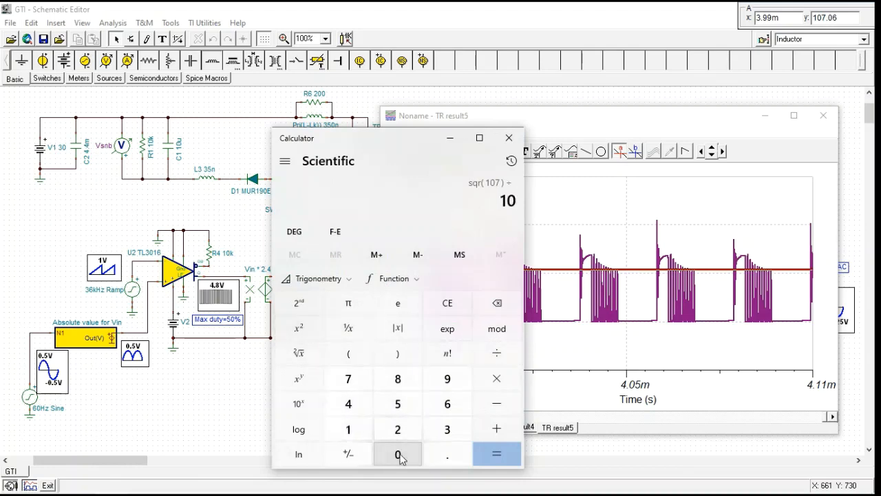
double_click(398, 454)
click(398, 455)
click(496, 454)
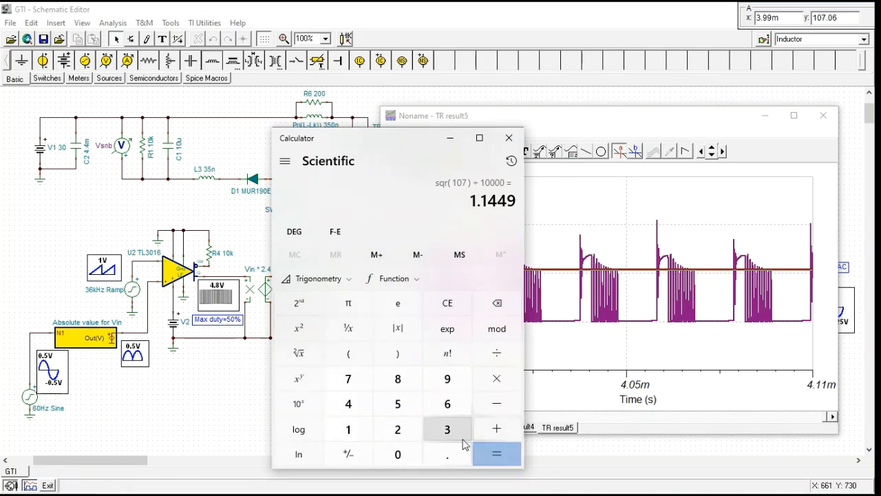
click(511, 141)
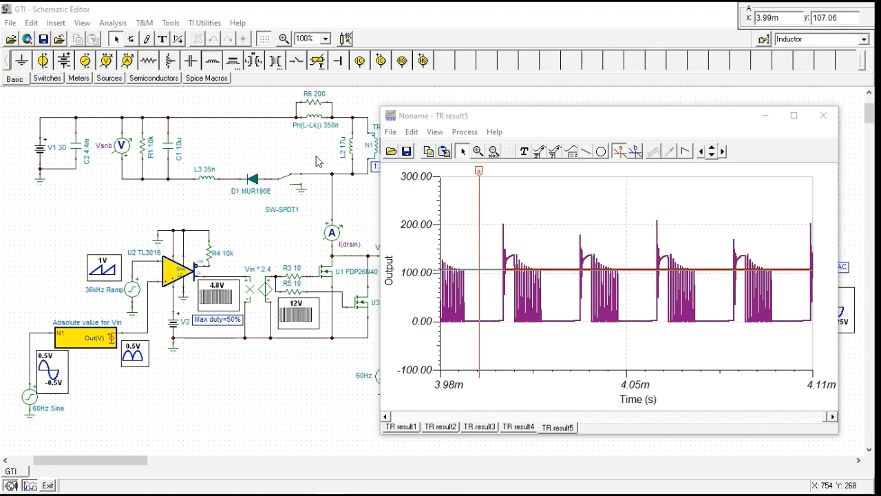
- Close the simulation results window and set the Load / Grid Select switch to the 230VAC grid
drag(516, 116, 362, 92)
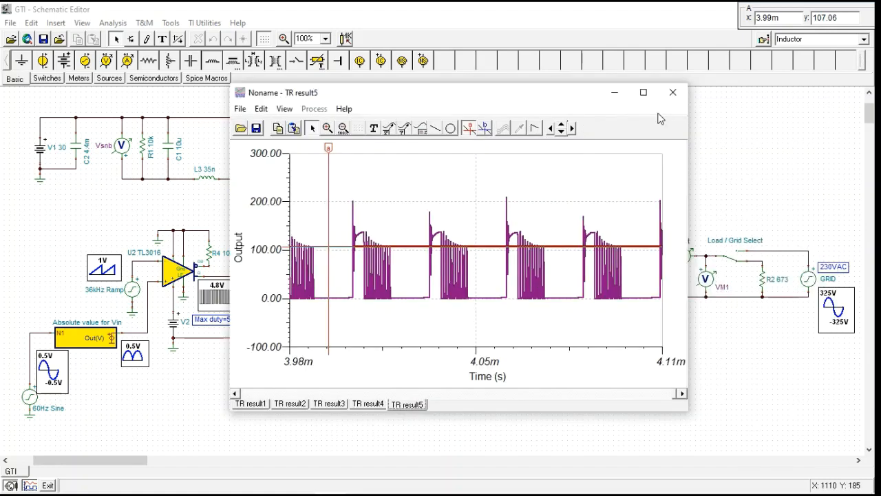
click(669, 93)
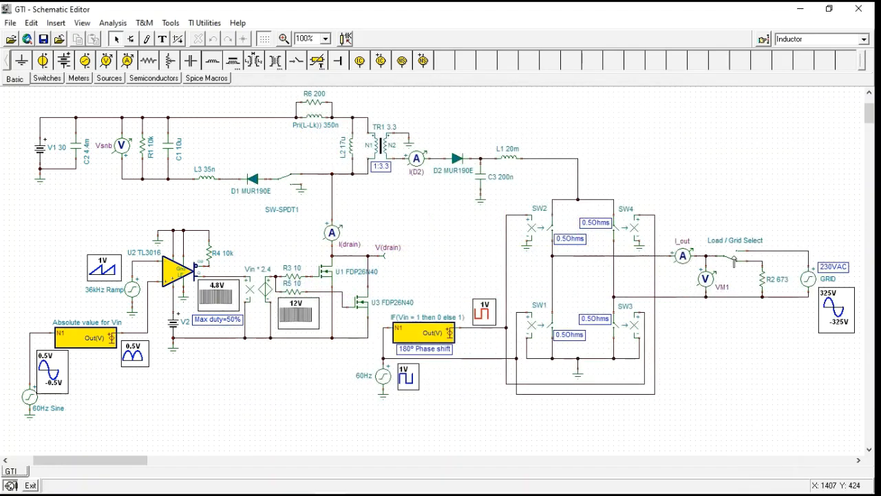
click(733, 259)
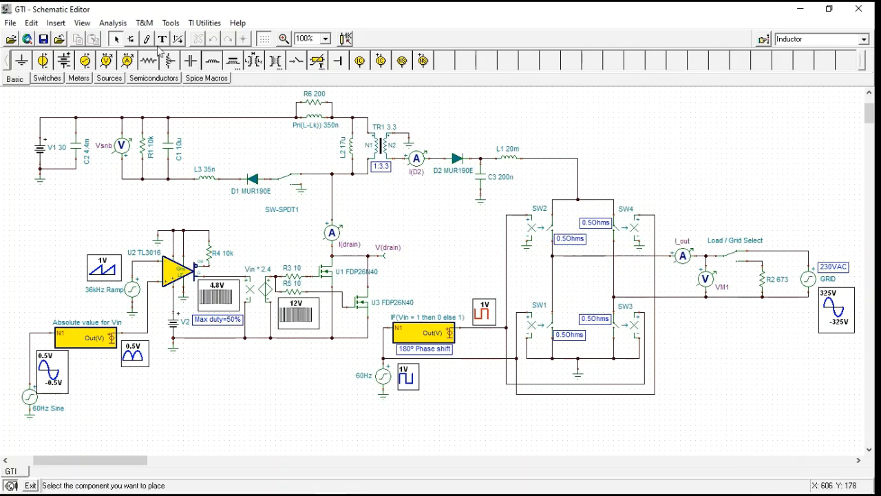
- Run a transient analysis from 0 to 16.66m using initial conditions
click(113, 23)
click(157, 131)
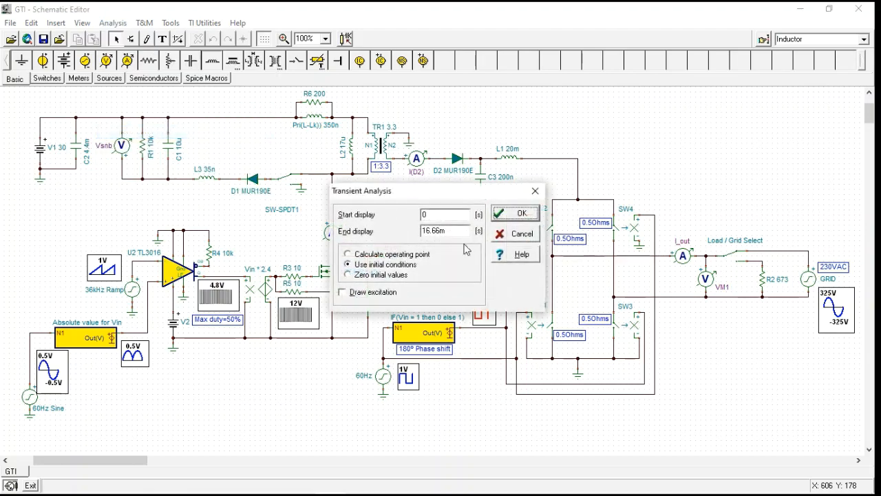
click(521, 214)
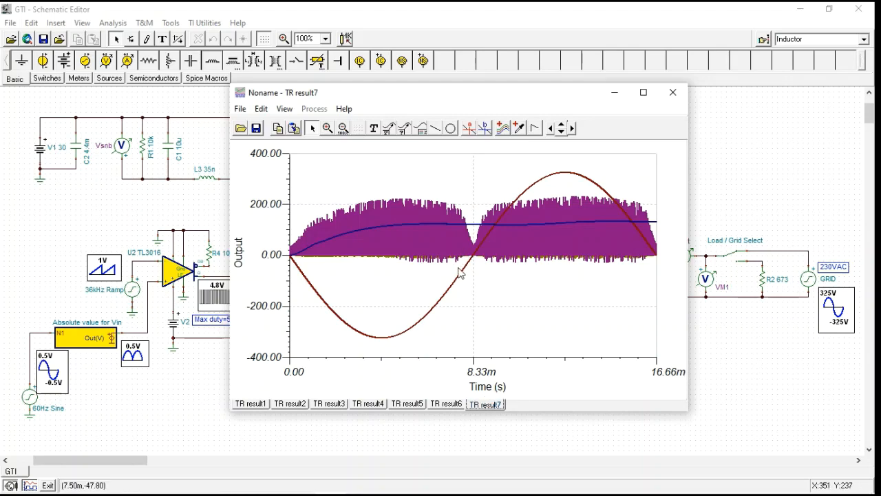
- Separate the TR result7 curves, examine the switching cycles between about 12.23m and 12.60m, and close the results window
click(284, 108)
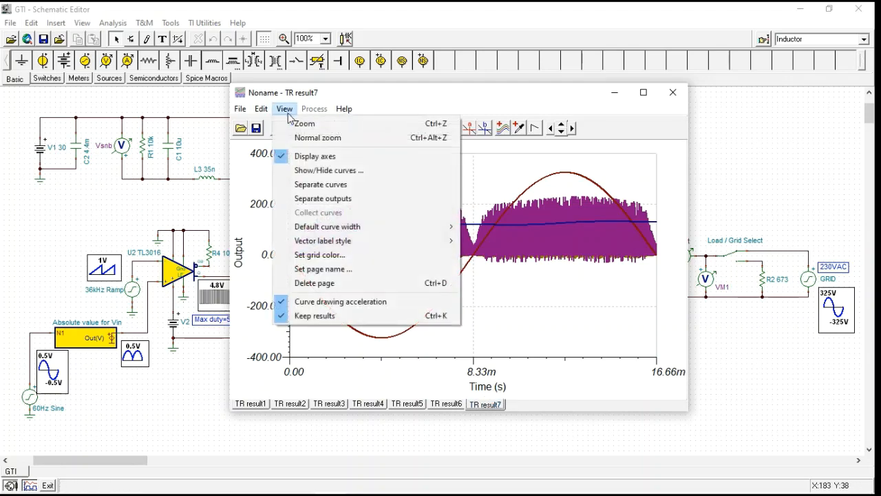
click(314, 188)
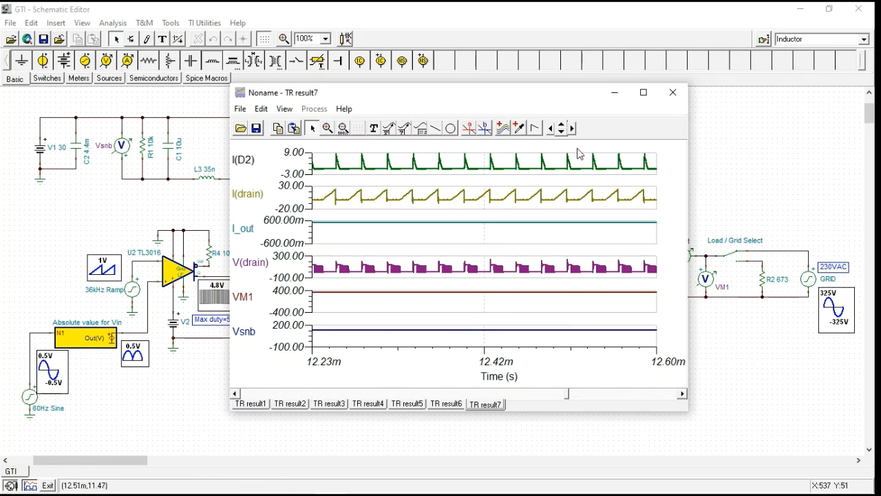
click(673, 92)
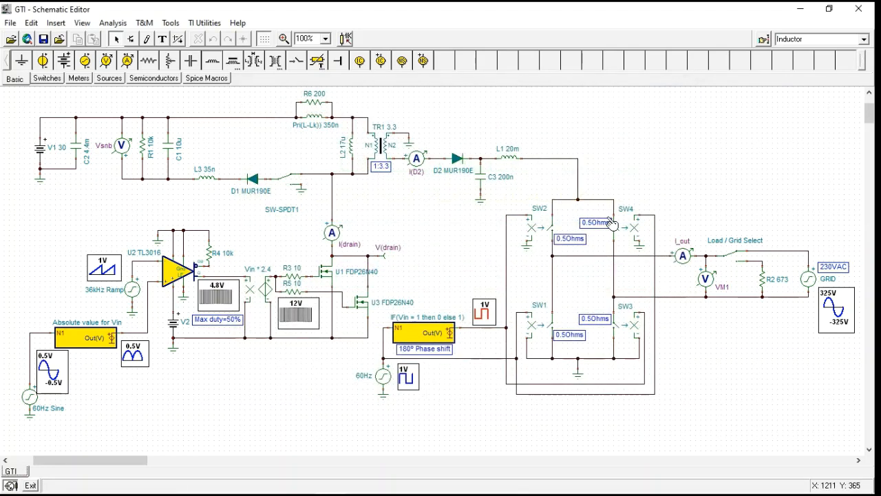